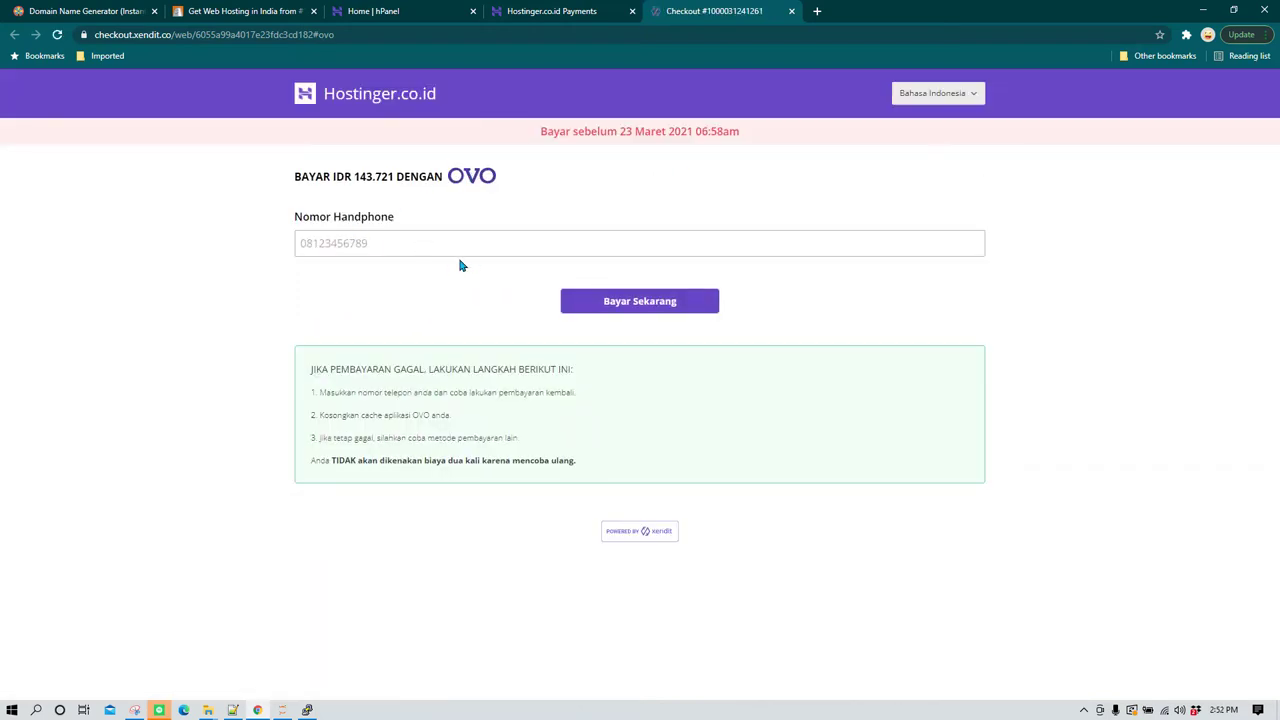
Enter the mobile phone number for the OVO payment and submit the payment
click(405, 248)
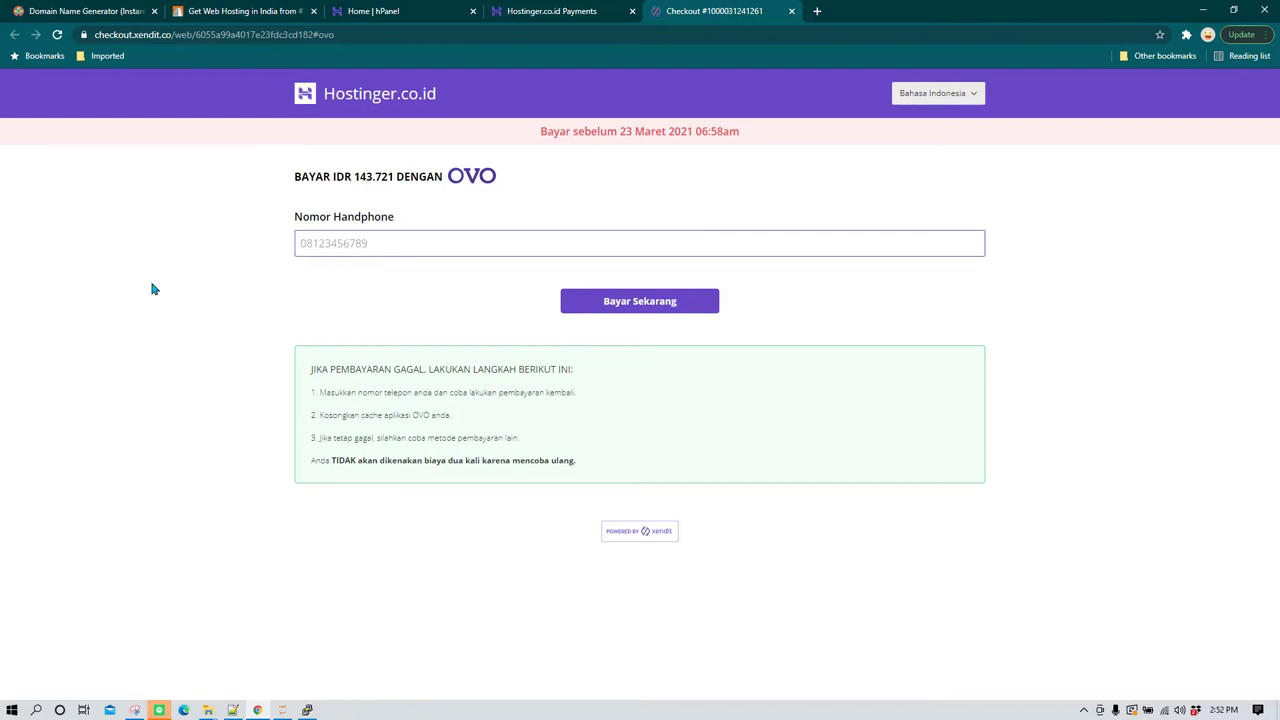
text(081)
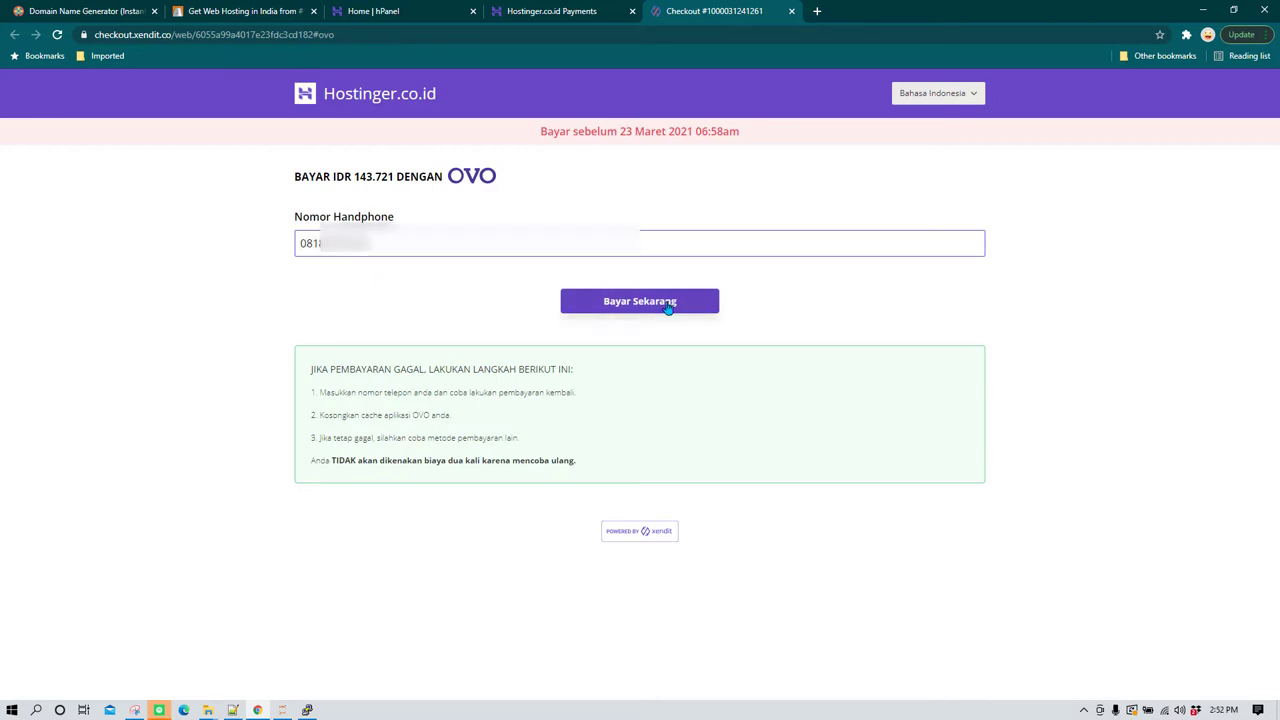
click(660, 301)
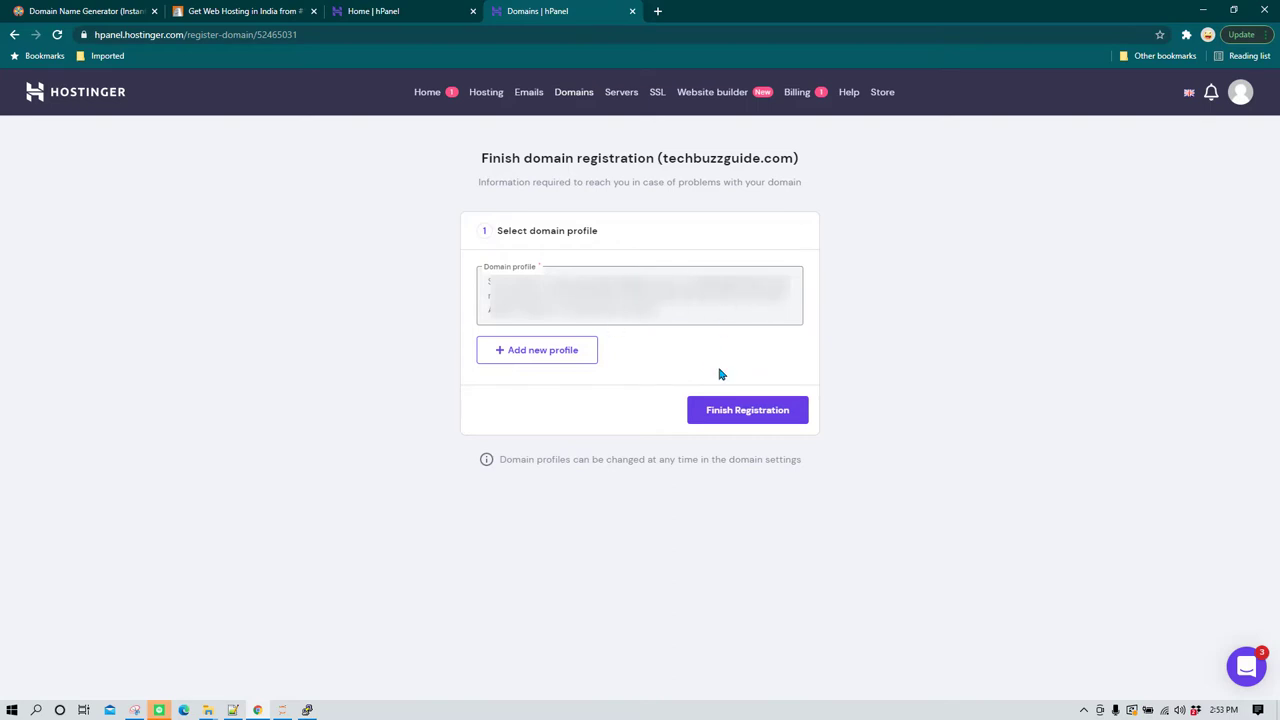
Finish registering techbuzzguide.com with the existing domain profile and continue to its overview to review the domain information
click(767, 416)
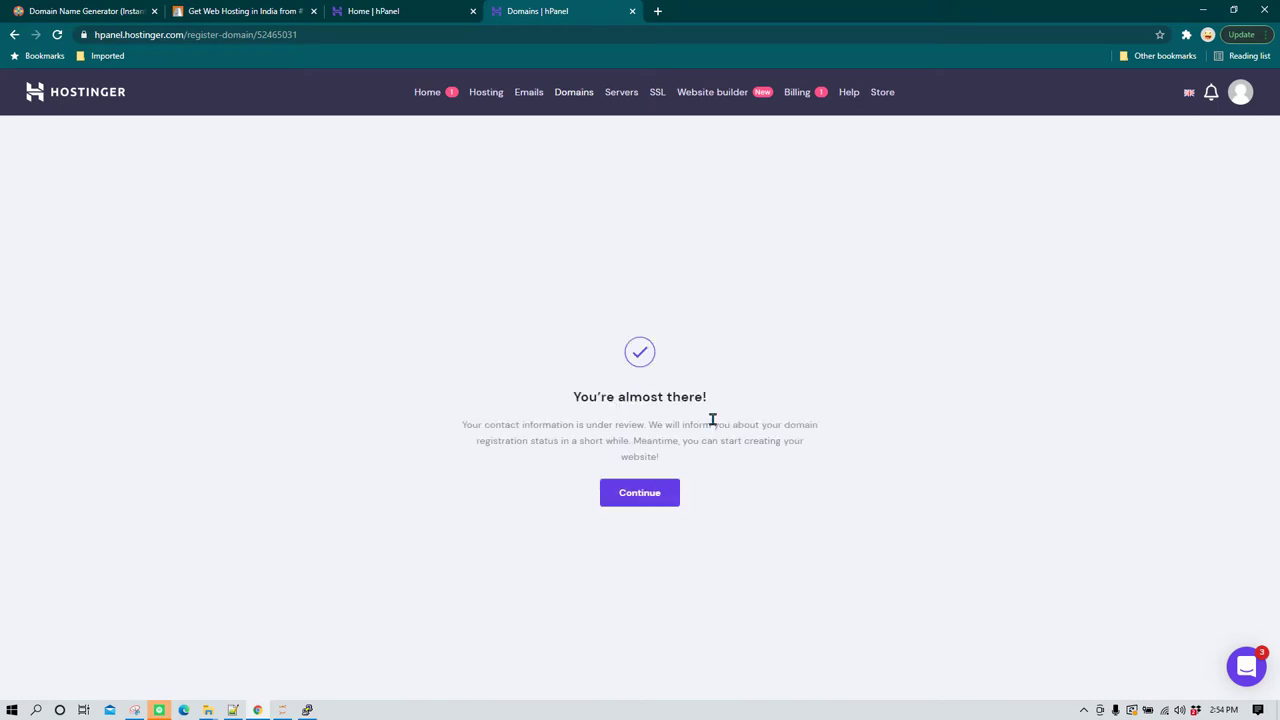
click(653, 500)
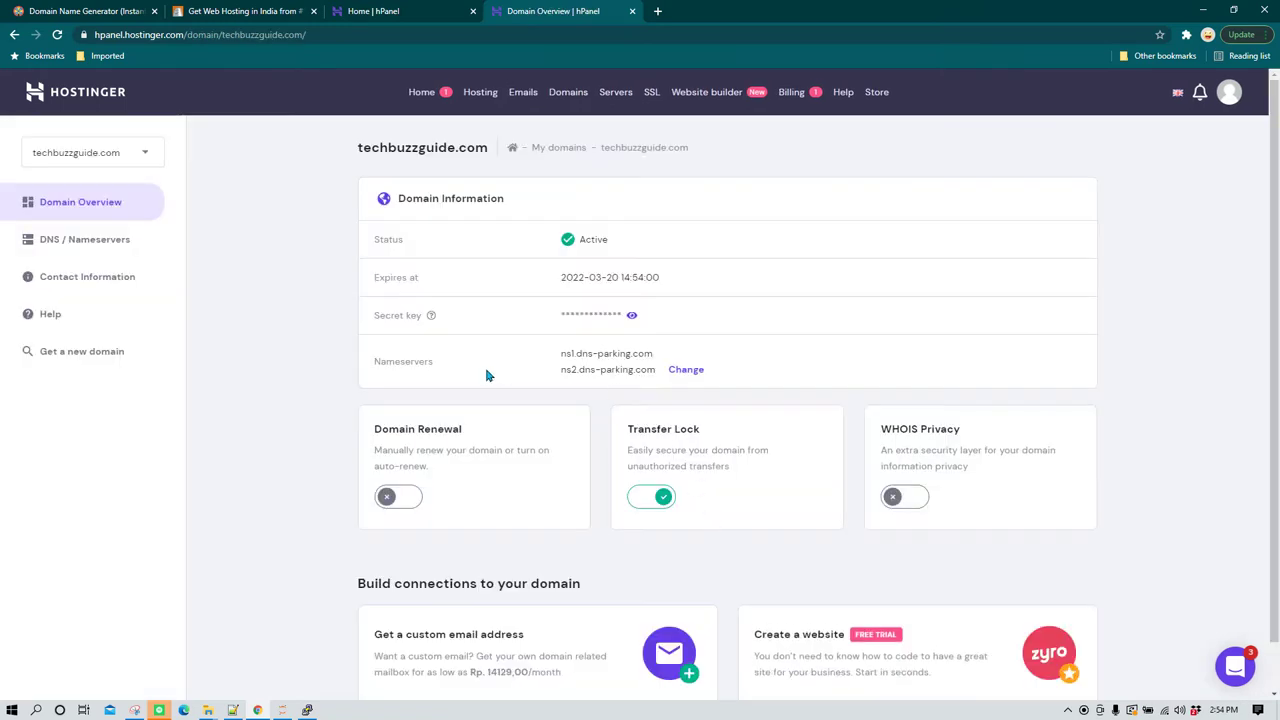
scroll(745, 325, down, 1)
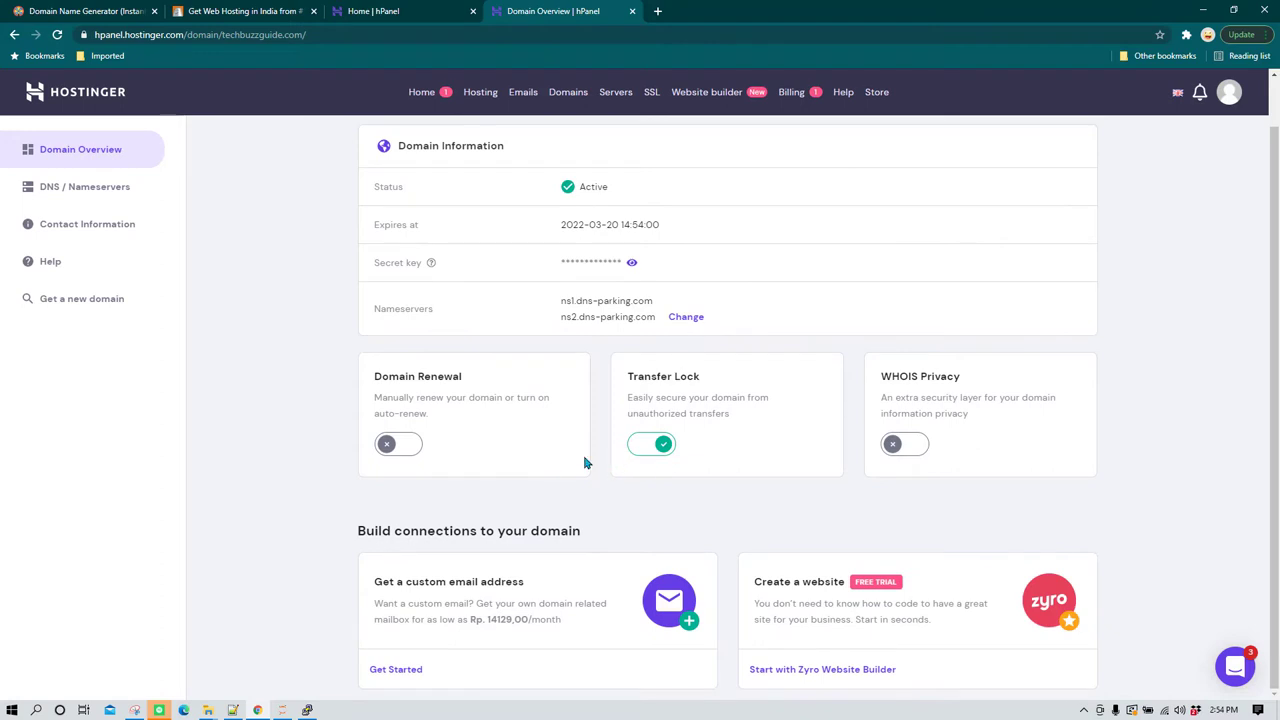
scroll(586, 462, up, 1)
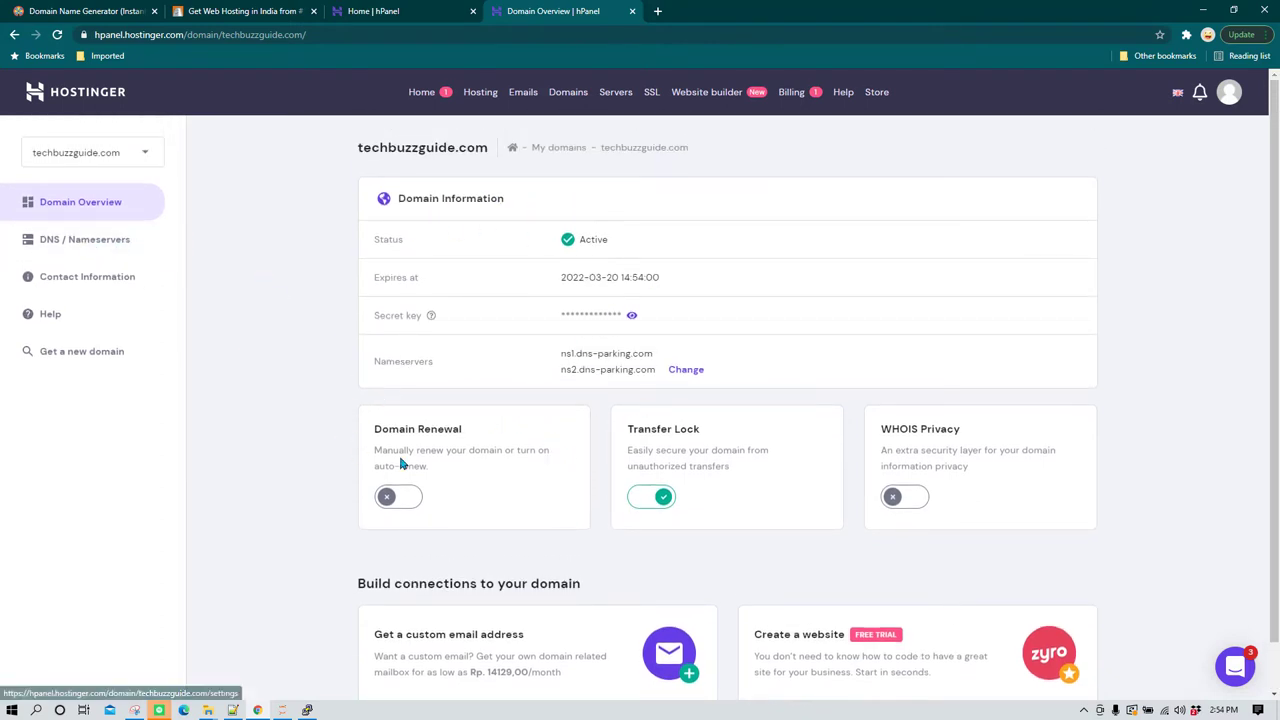
scroll(606, 409, down, 1)
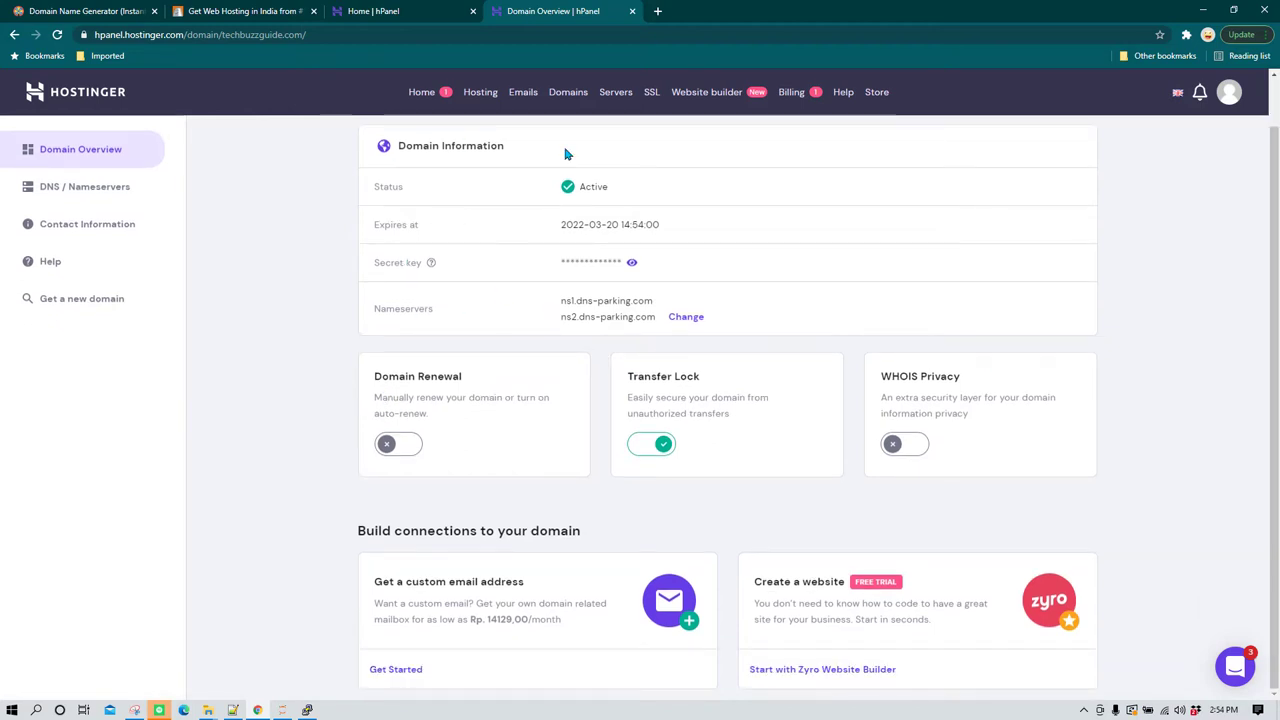
Open the DNS and nameserver settings of techbuzzguide.com and look through the existing records
click(85, 193)
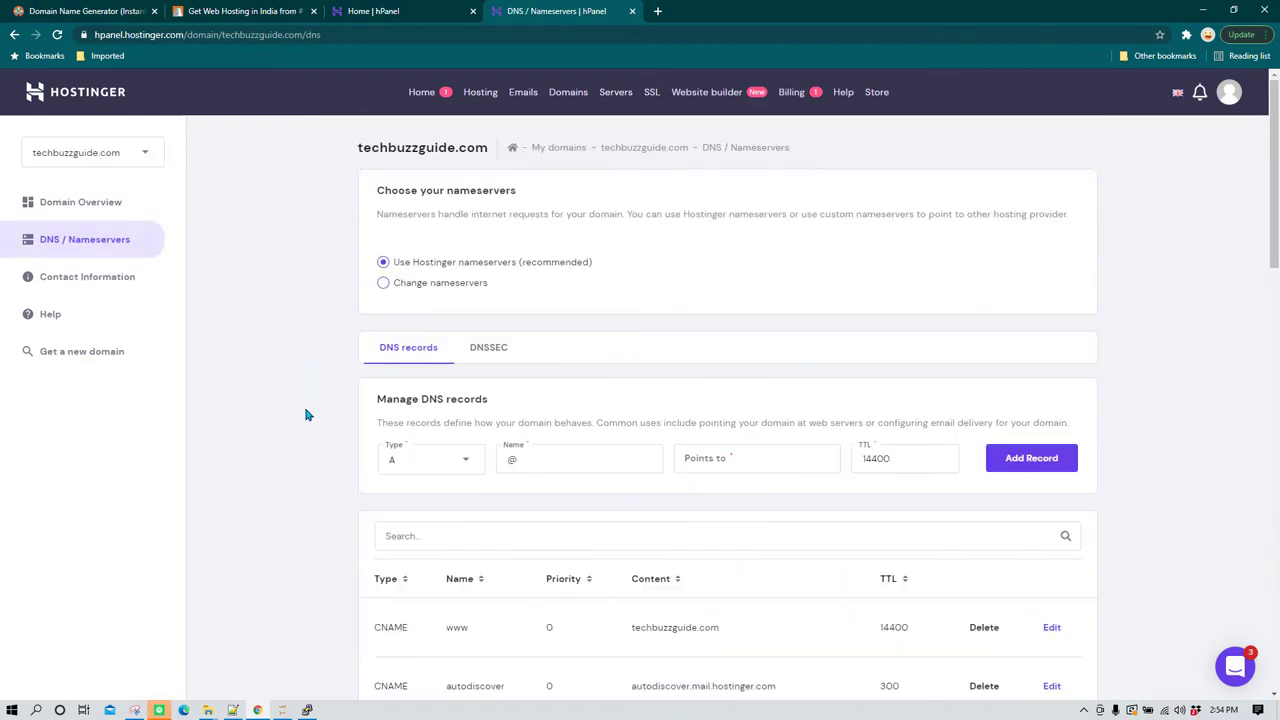
scroll(812, 451, down, 2)
scroll(745, 470, down, 3)
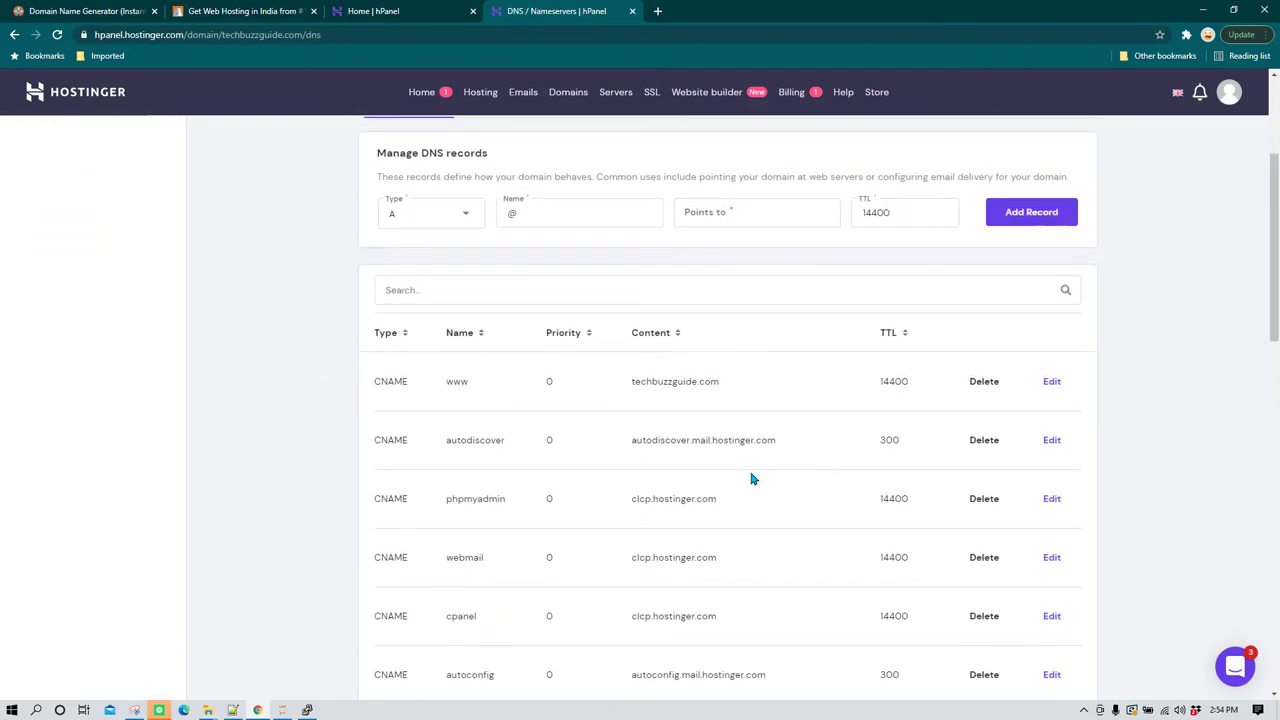
scroll(652, 427, down, 5)
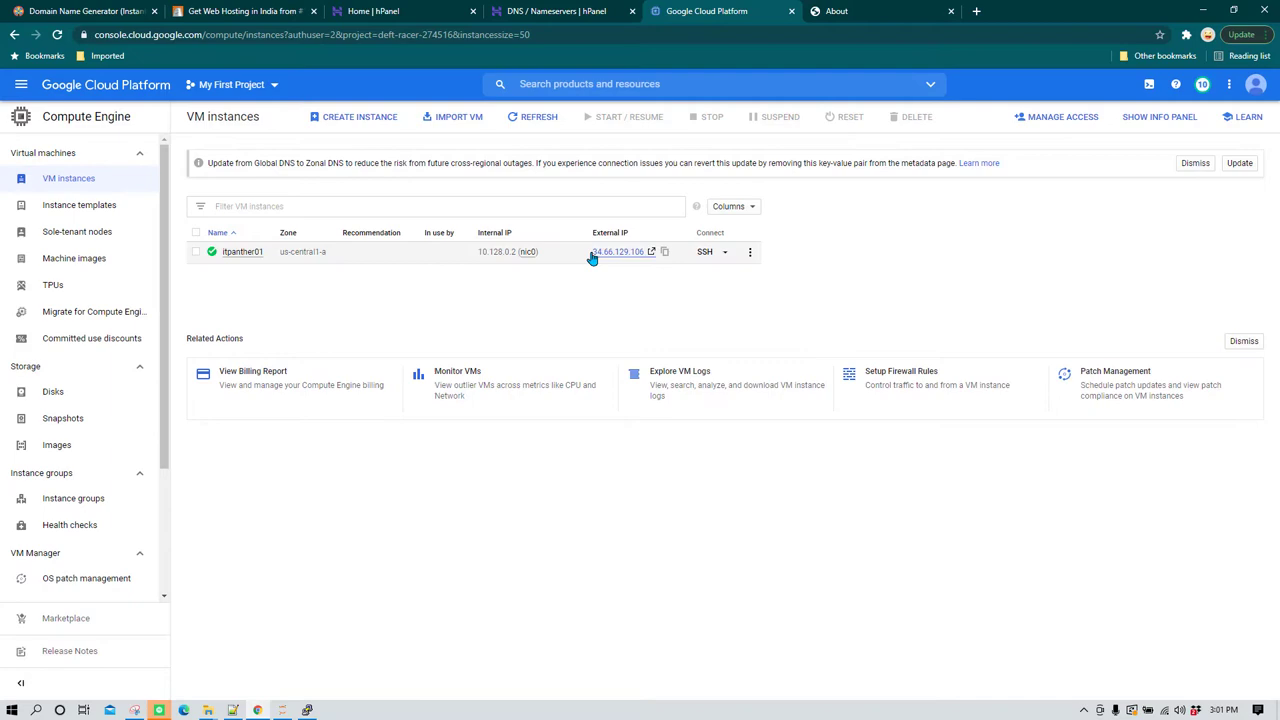
Copy the external IP of the itpanther01 VM instance and load it in a new browser tab
click(664, 252)
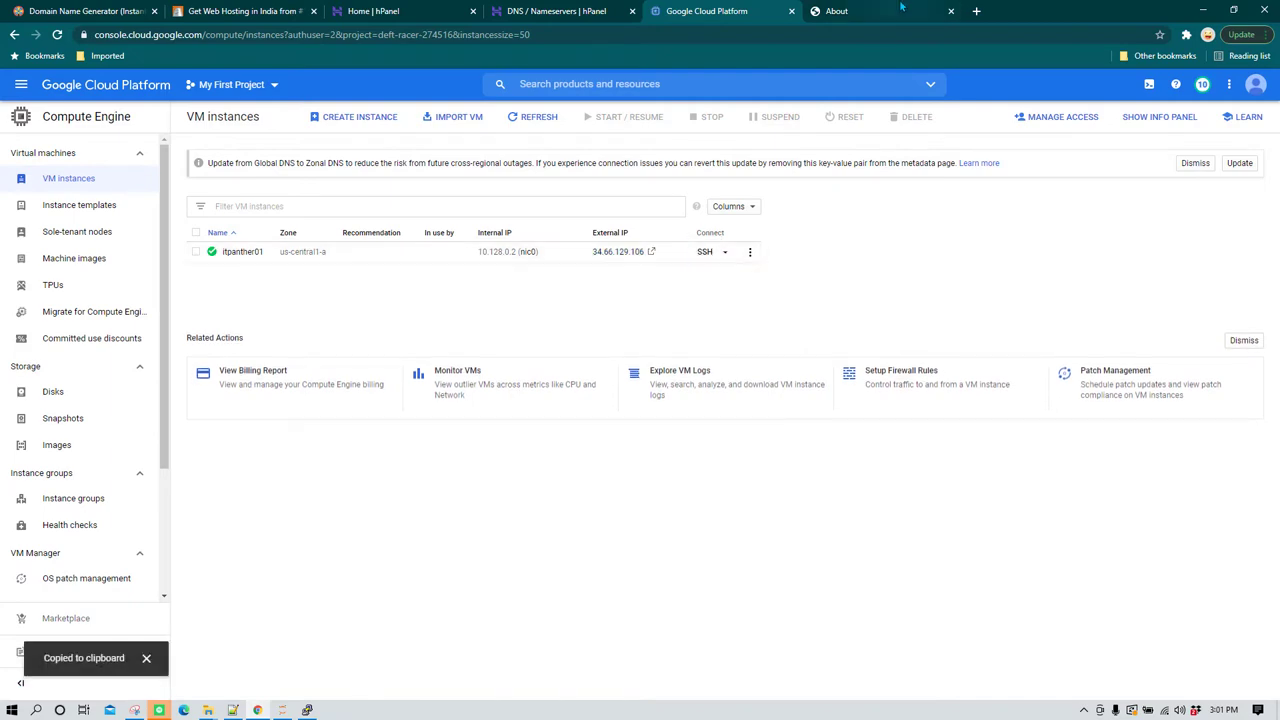
click(976, 11)
key(ctrl+v)
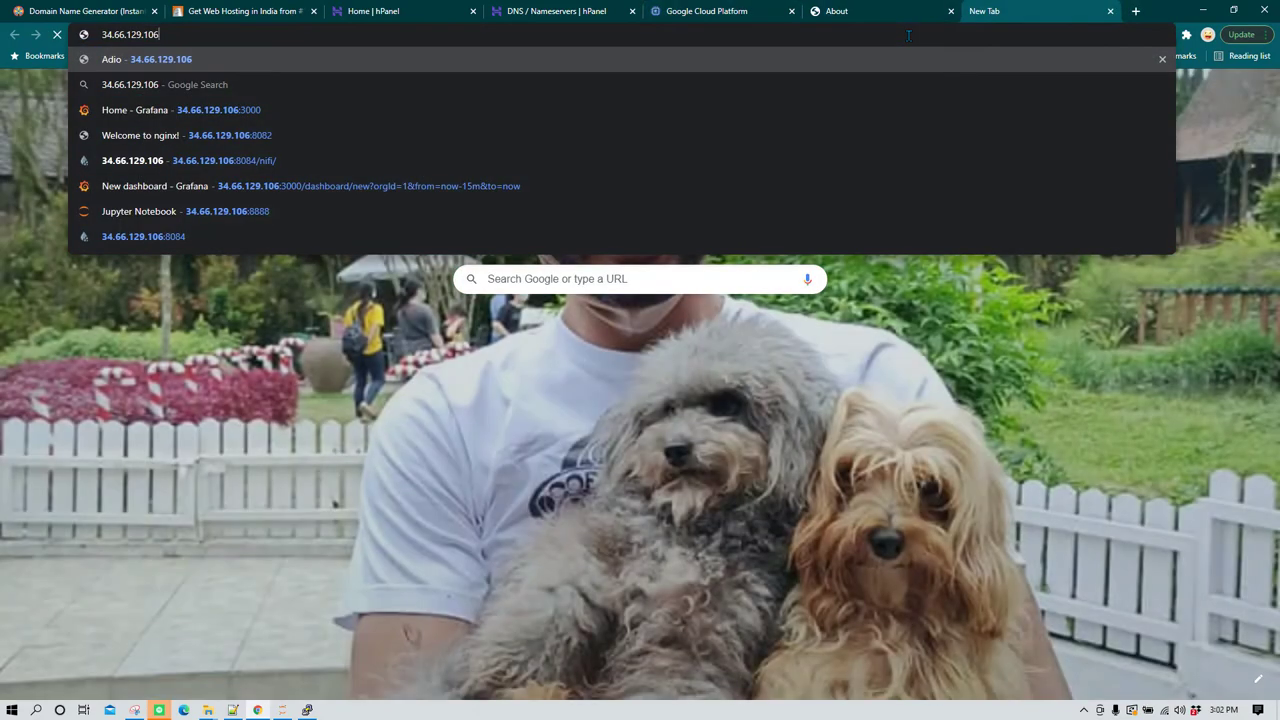
key(Return)
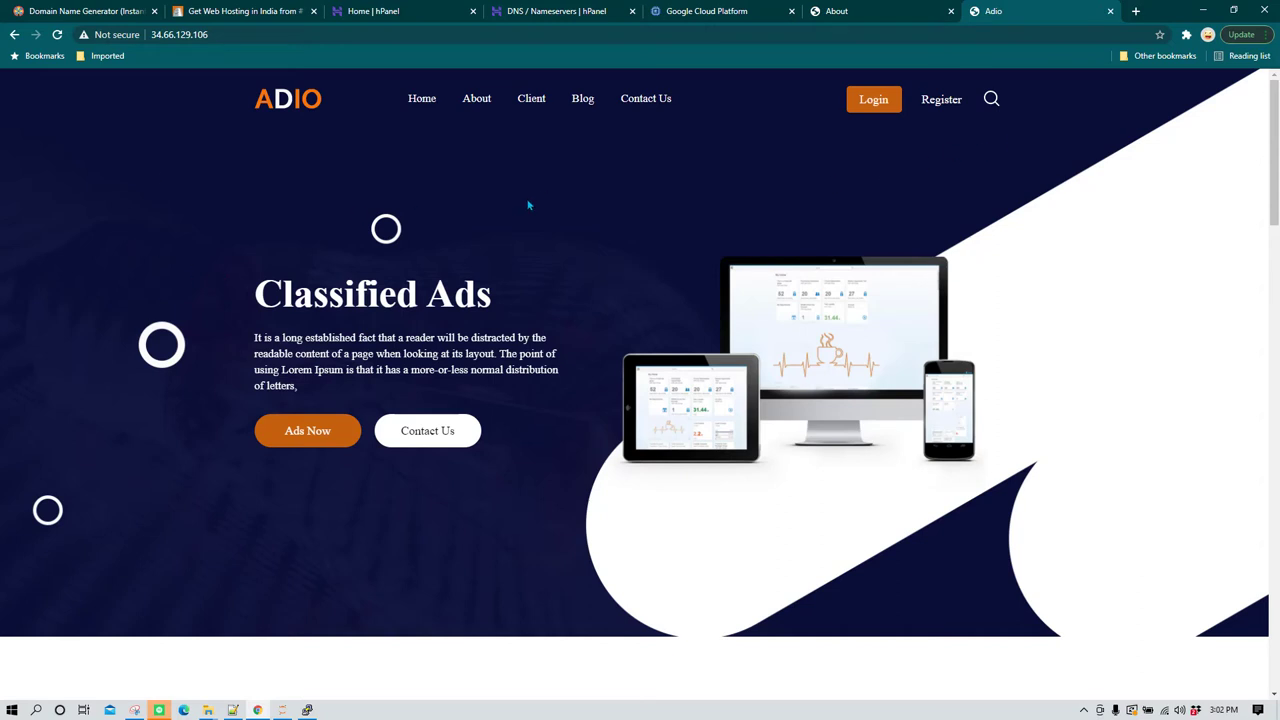
Return to the domain's DNS settings and fill in a new A record named @ that points to 34.66.129.106
click(548, 11)
scroll(405, 260, up, 2)
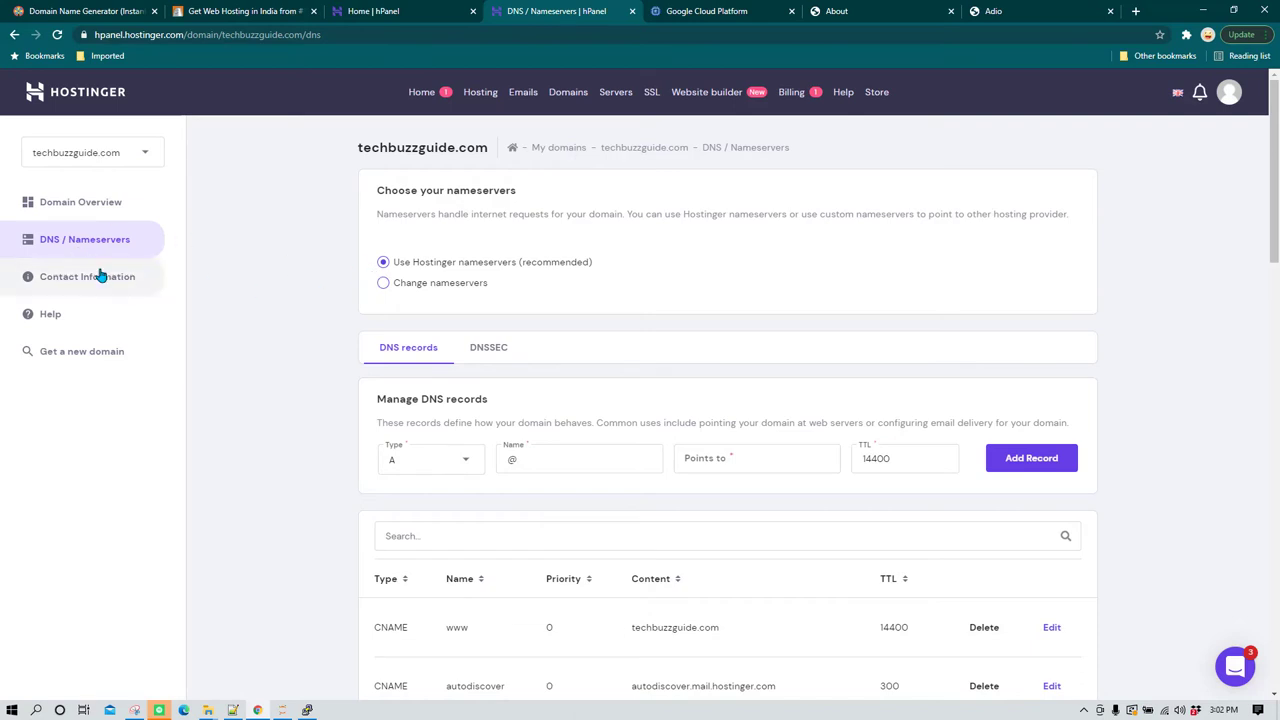
scroll(275, 390, down, 2)
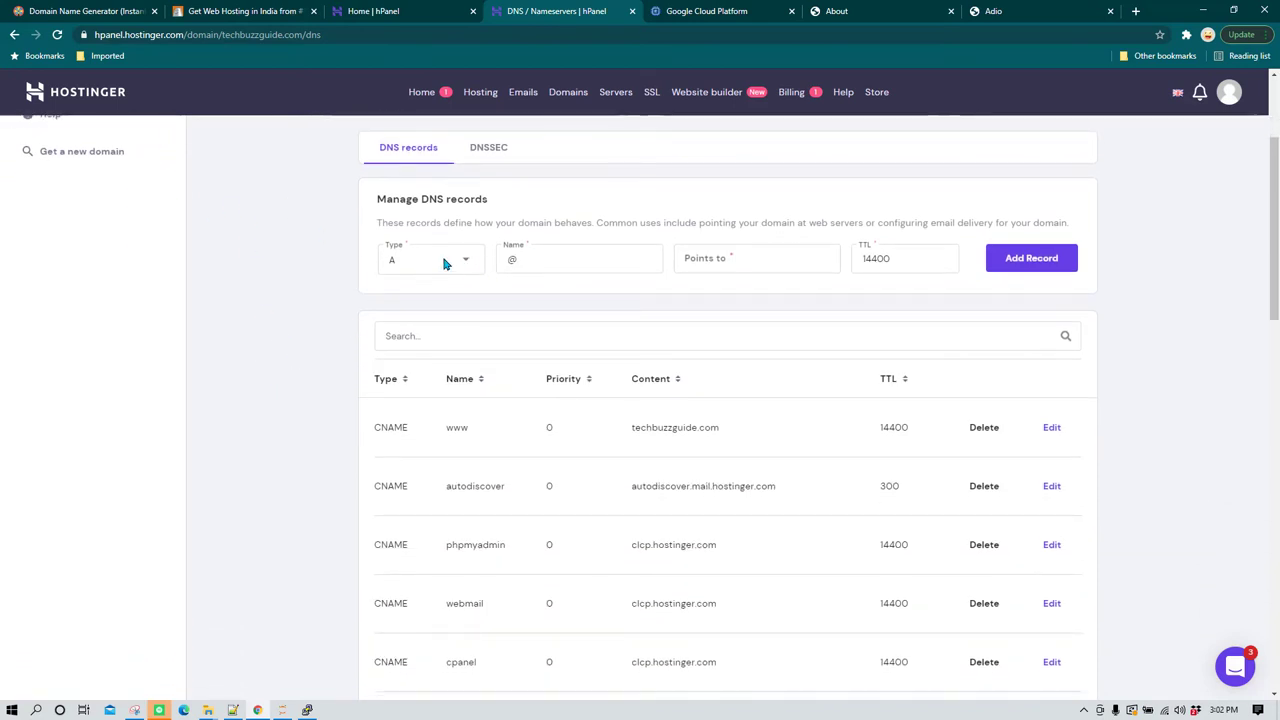
click(445, 262)
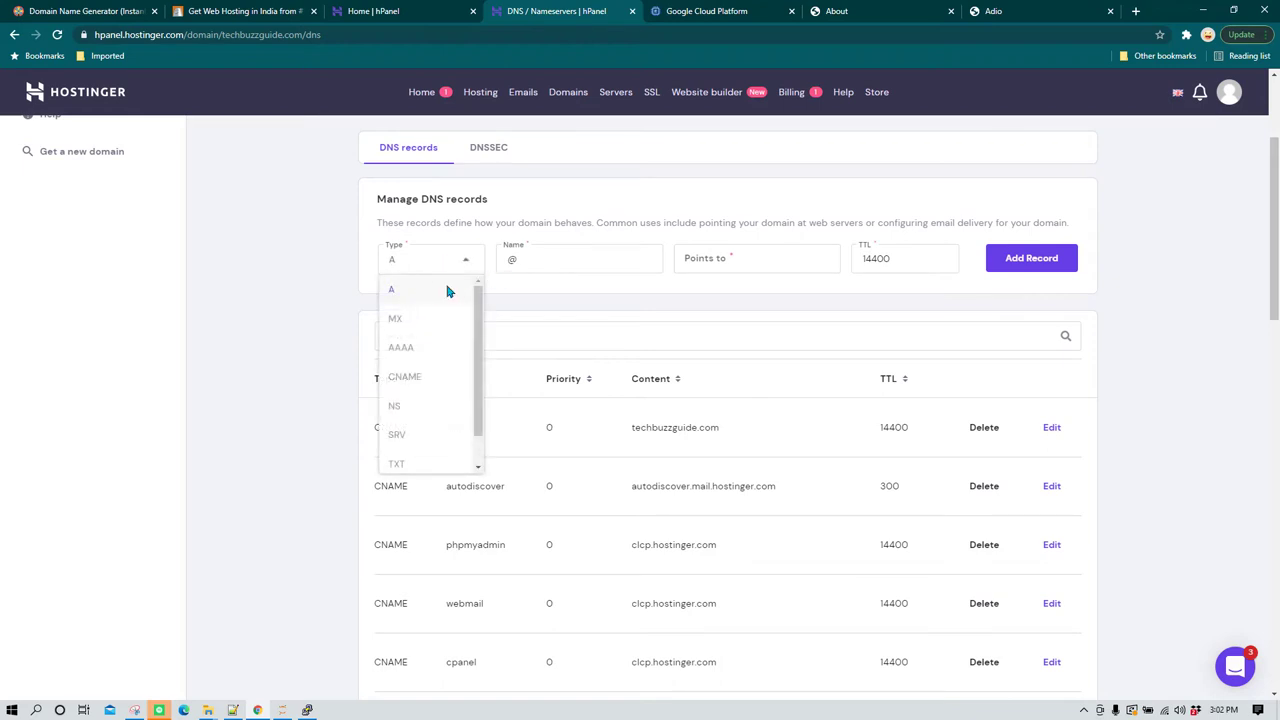
click(431, 290)
click(531, 264)
click(765, 265)
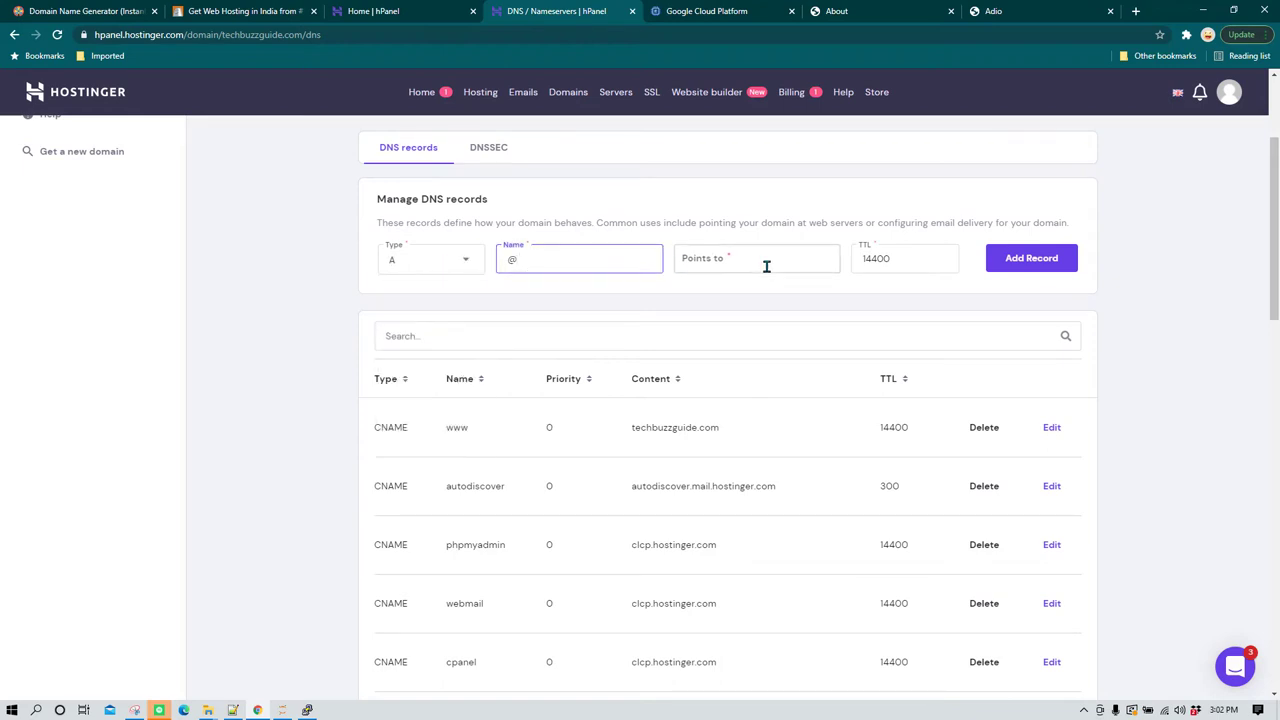
key(ctrl+v)
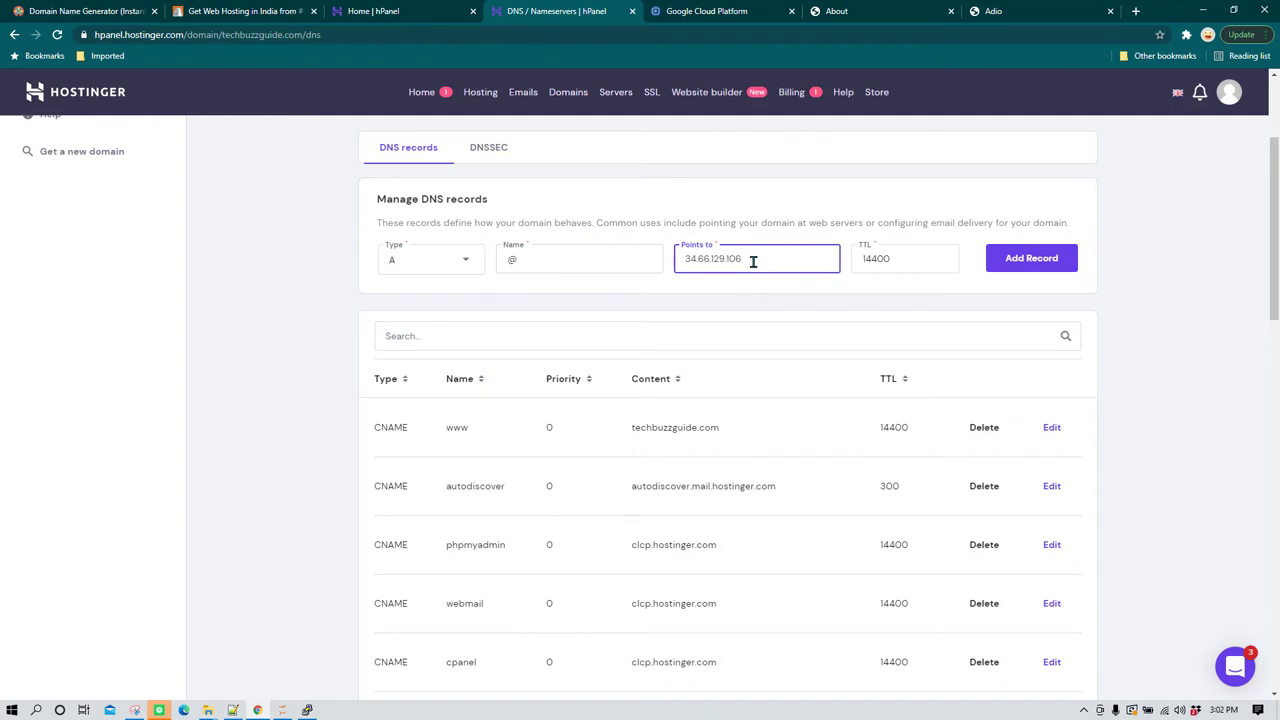
Set the new A record's TTL to 300 and add the record
click(919, 257)
drag(920, 257, 847, 290)
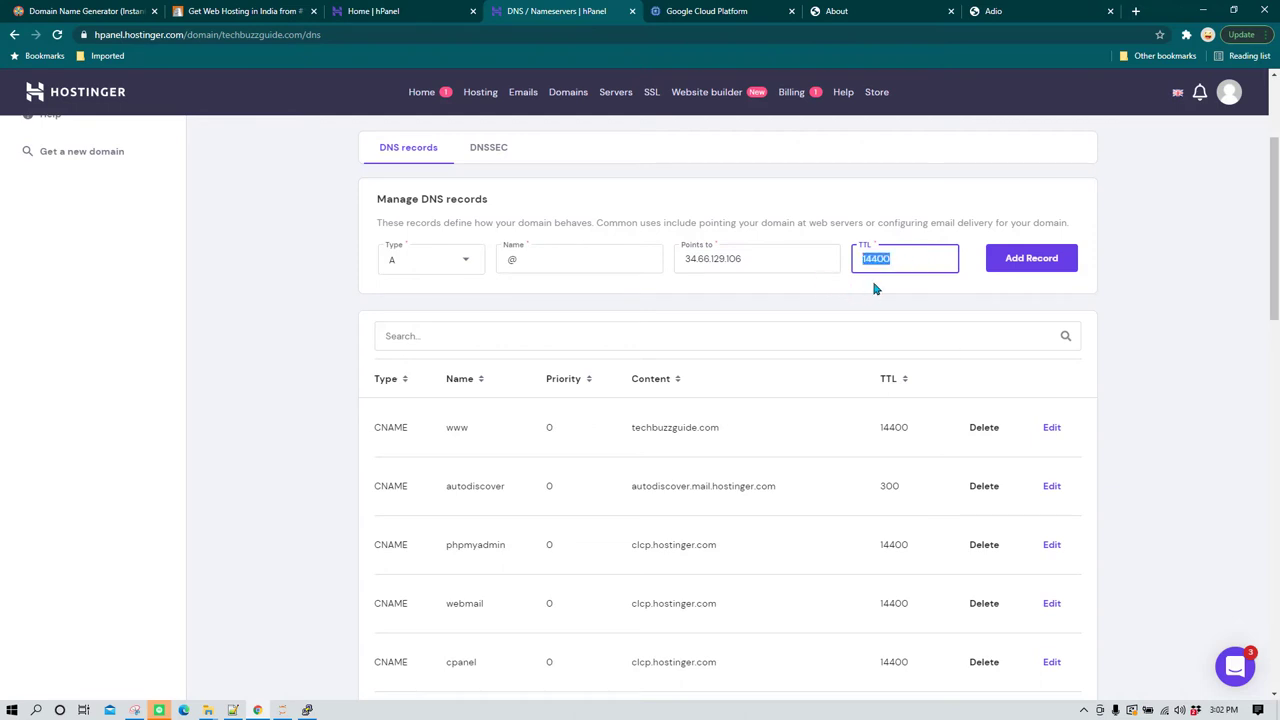
text(3)
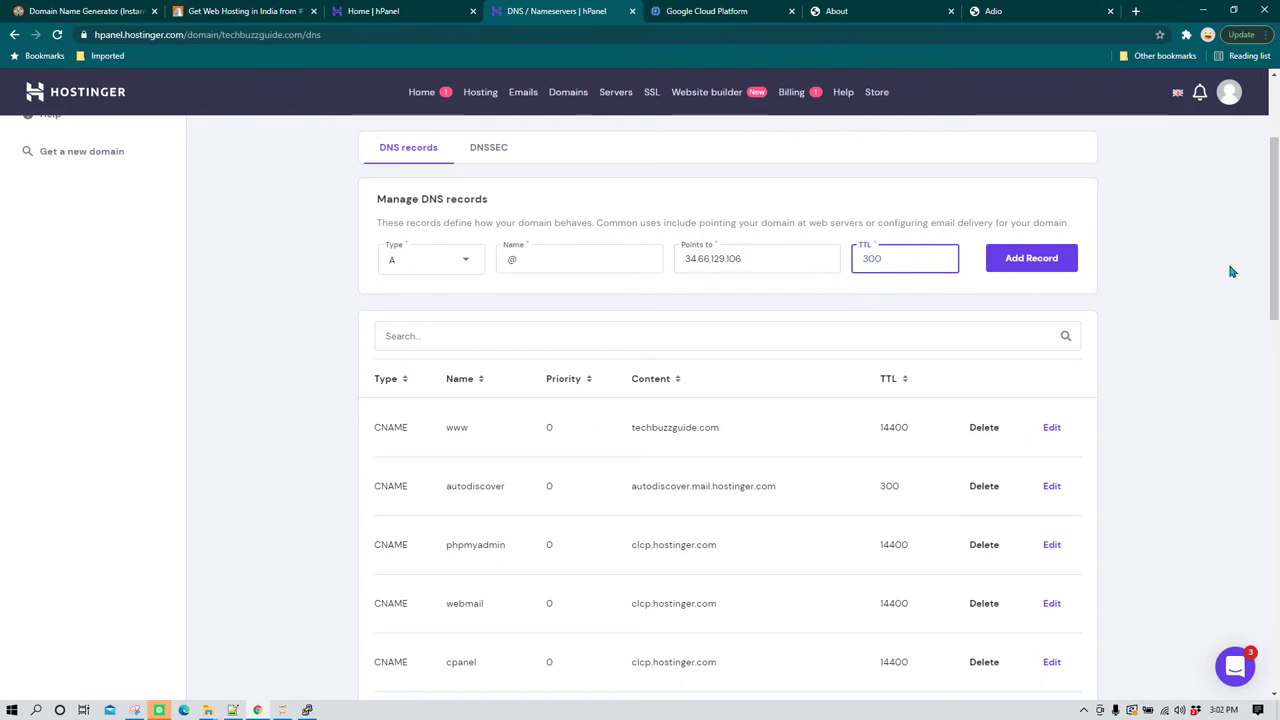
click(1033, 261)
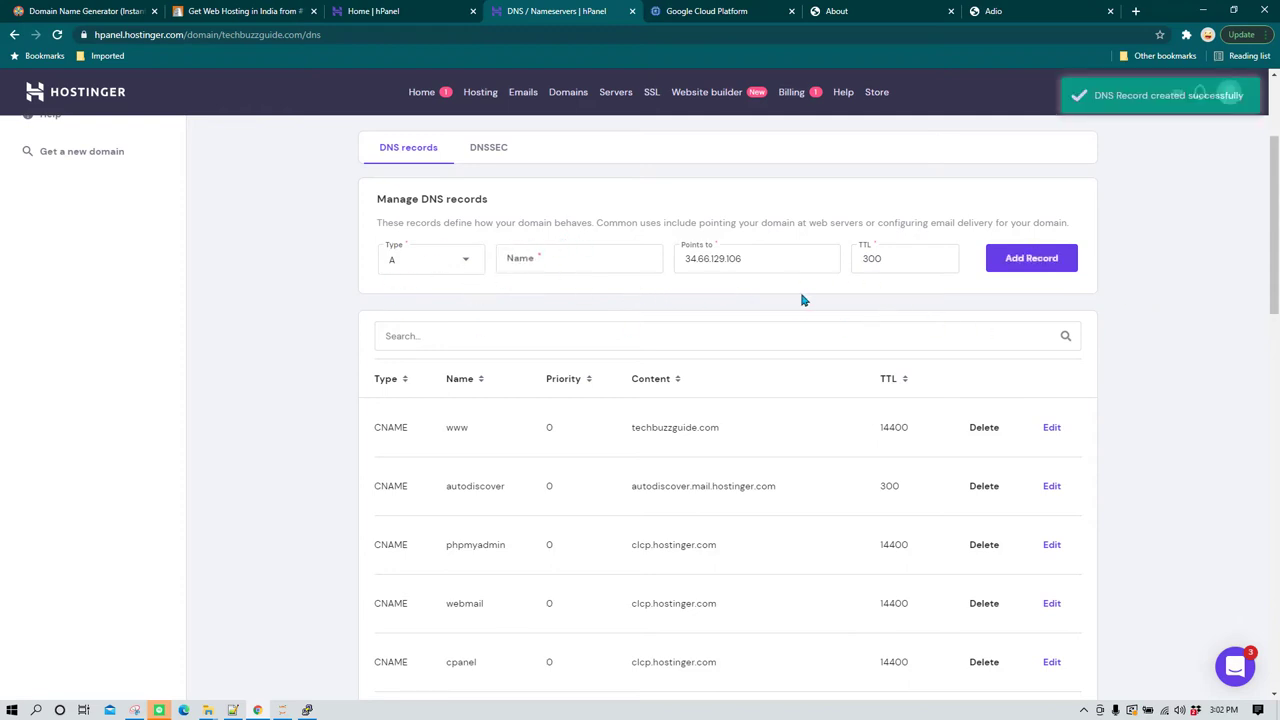
Review the DNS record list through to the A records at its end, checking the 2.57.90.16 entry
scroll(600, 390, up, 2)
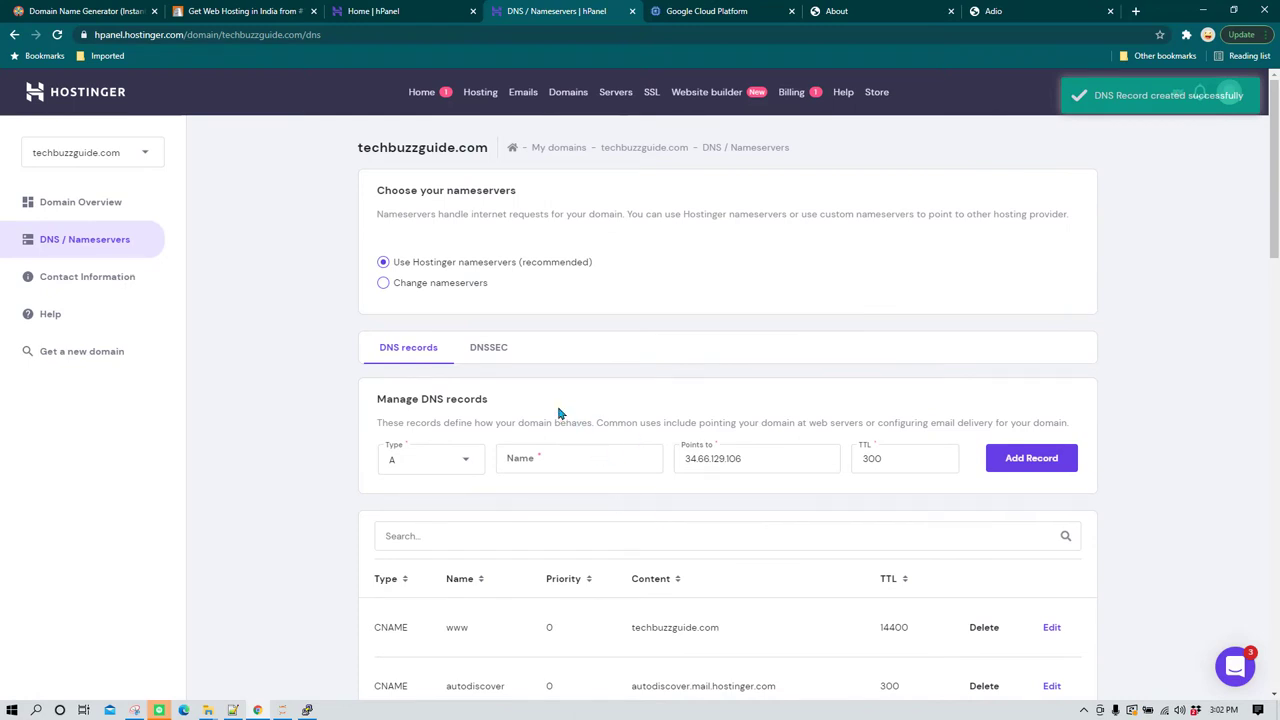
scroll(760, 391, down, 2)
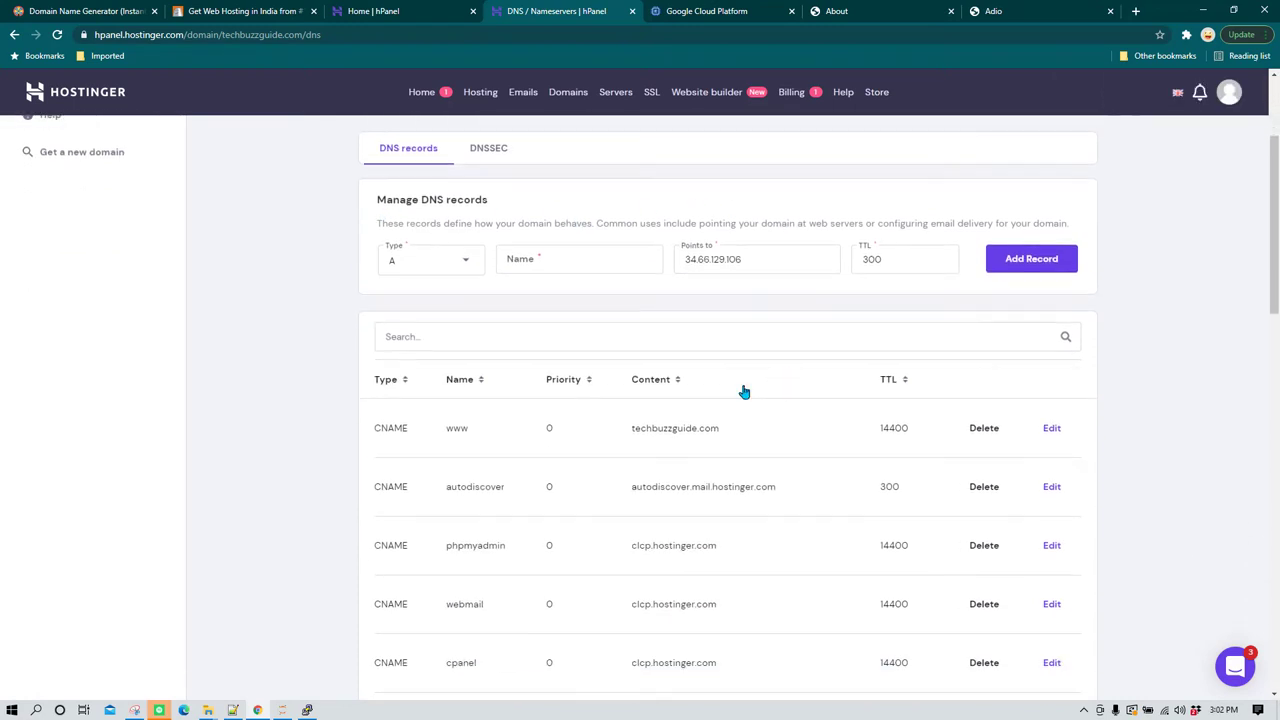
scroll(797, 337, down, 7)
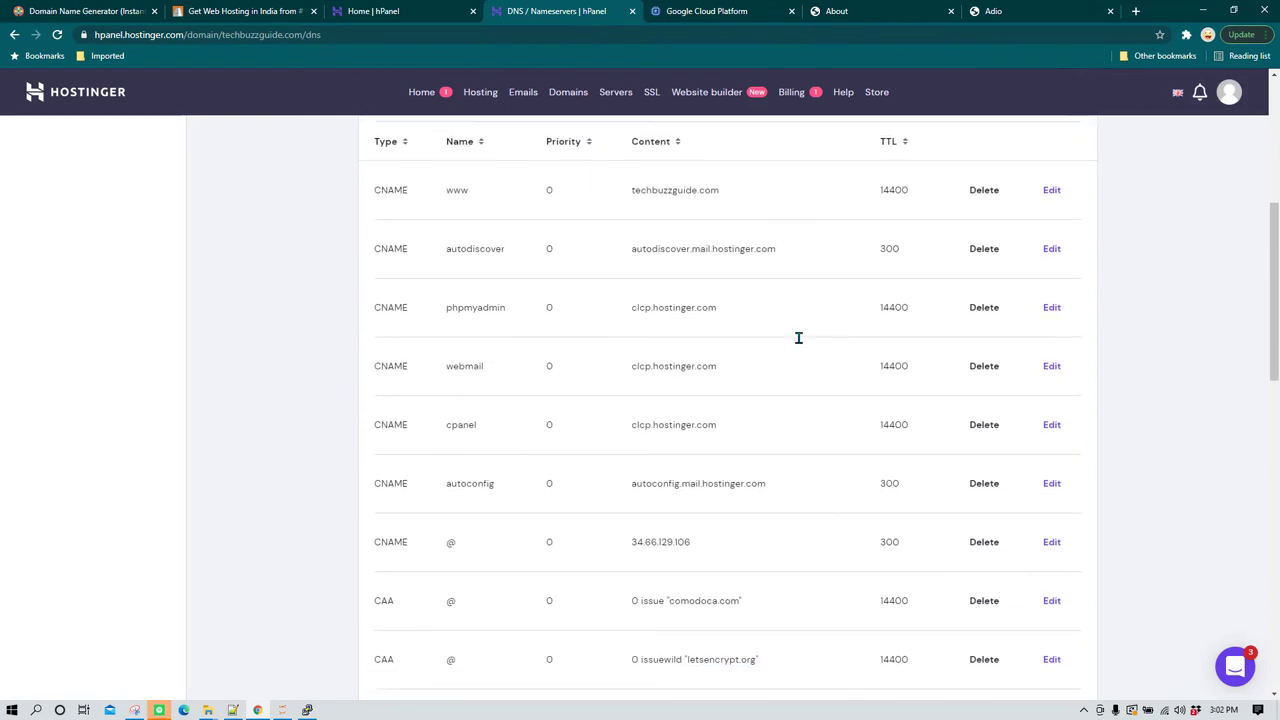
scroll(517, 334, down, 4)
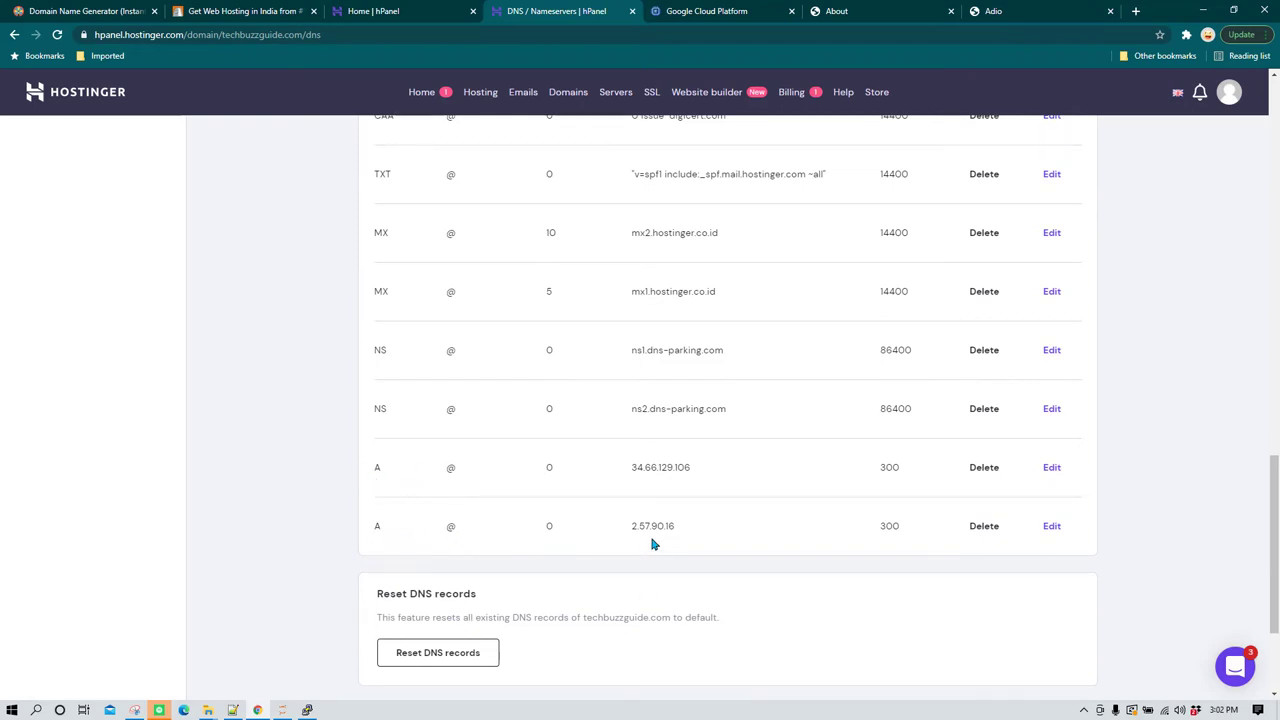
drag(628, 531, 714, 531)
click(685, 533)
Load techbuzzguide.com in a new browser tab to check which page the domain serves
click(1135, 11)
text(tec)
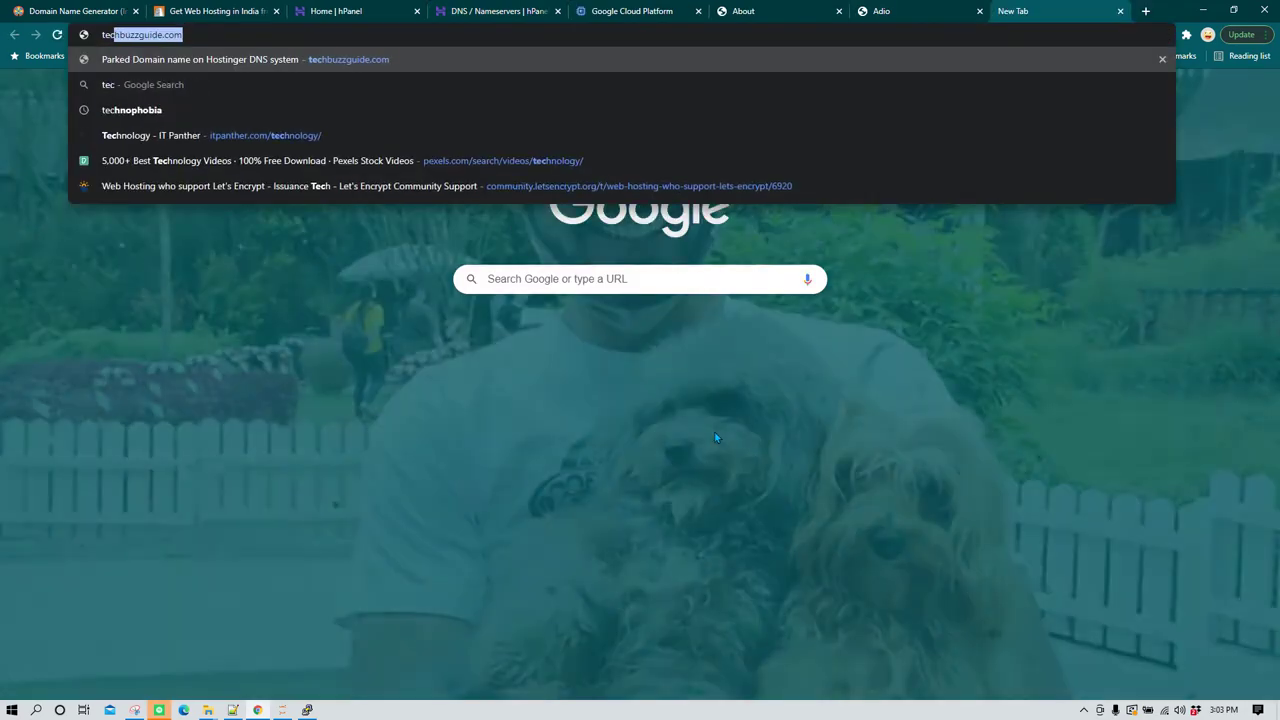
text(hbu)
key(Return)
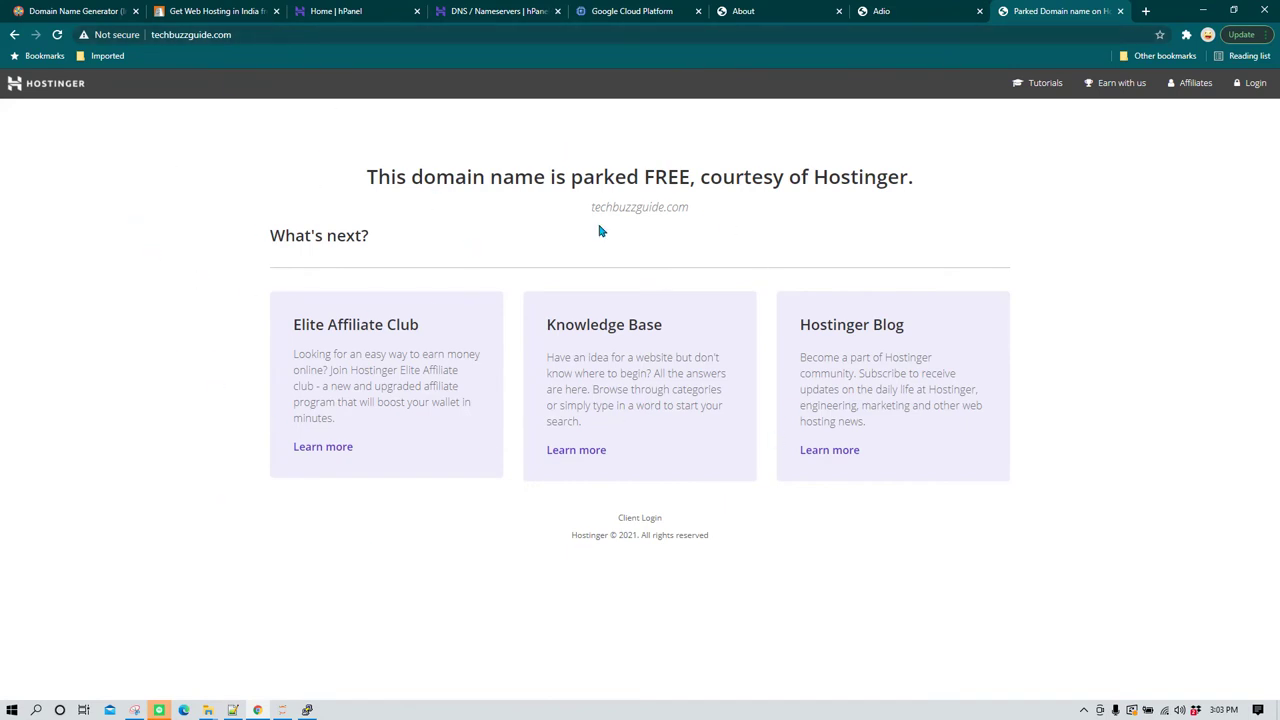
Copy the address 2.57.90.16 from the domain's other A record and load it in a new browser tab
click(481, 8)
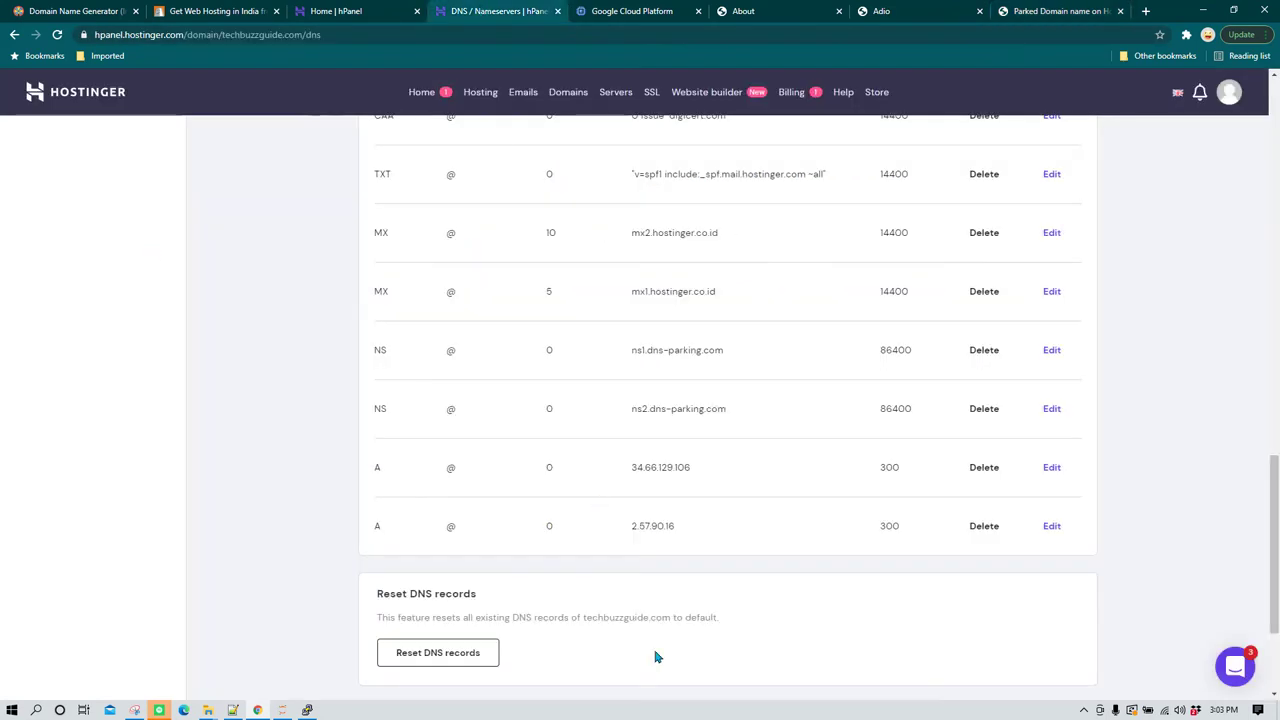
drag(637, 531, 685, 526)
right_click(652, 528)
click(674, 545)
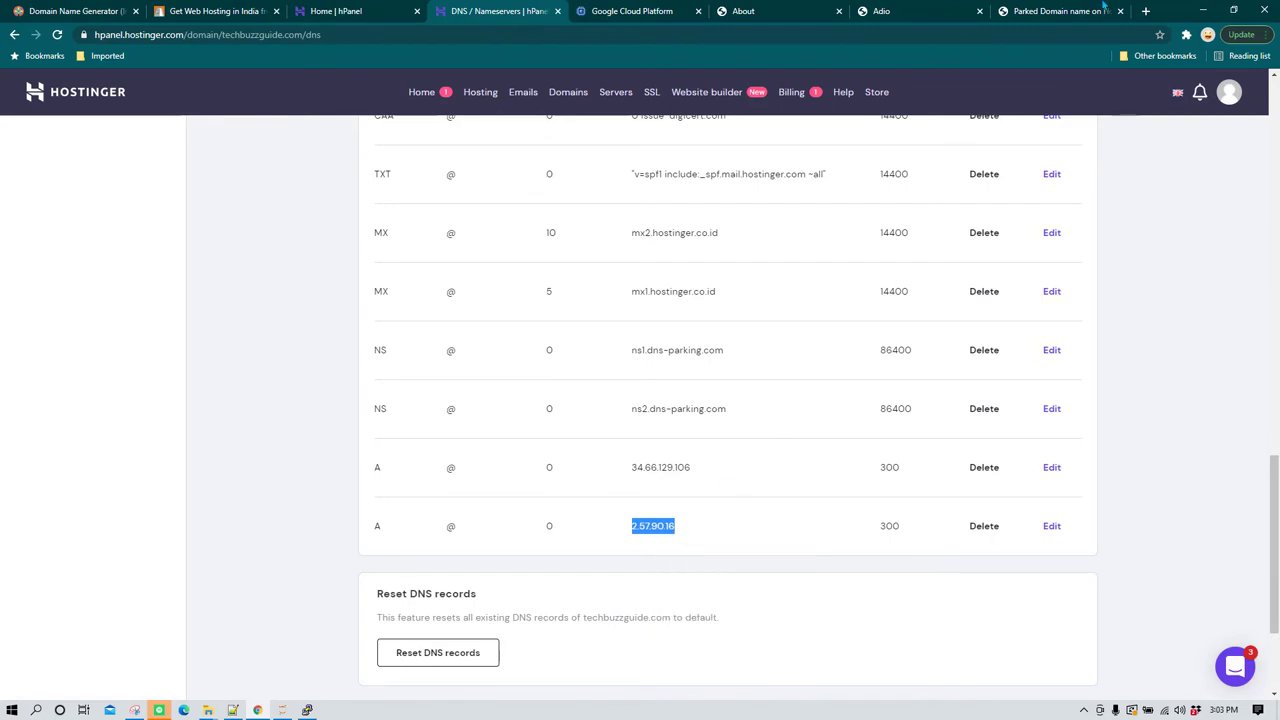
click(1146, 11)
key(ctrl+v)
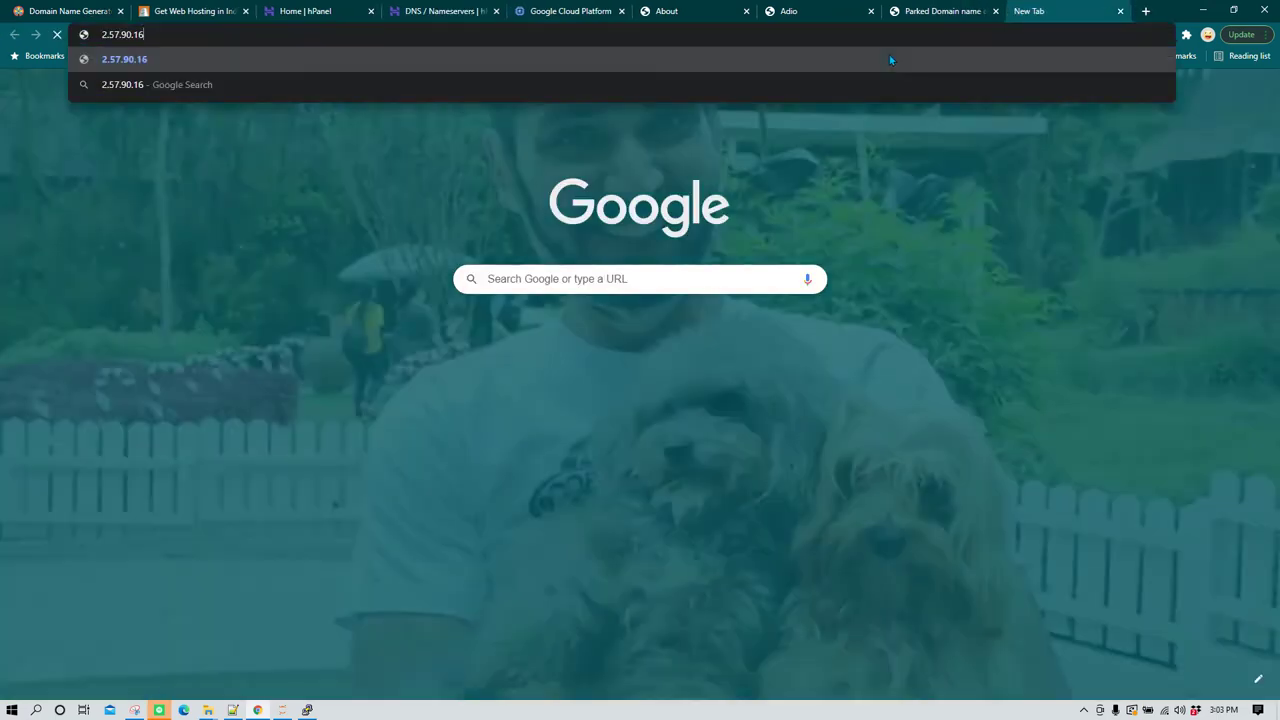
key(Return)
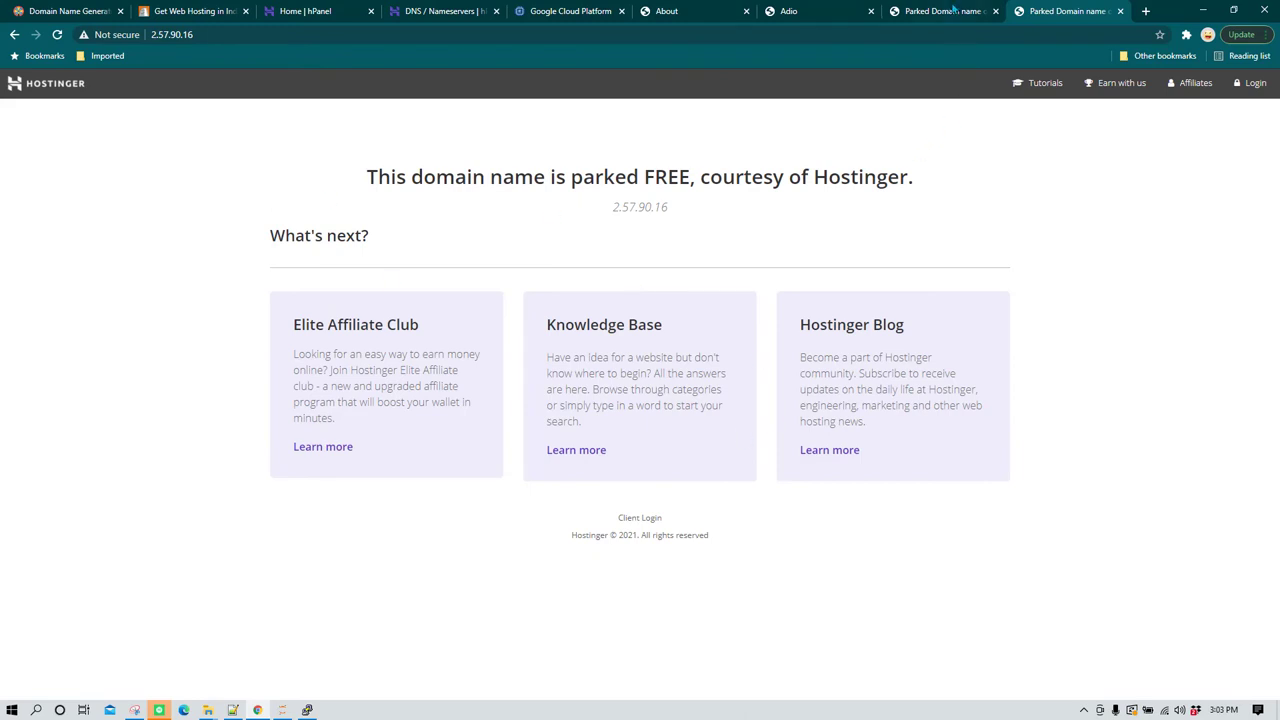
Compare the page at techbuzzguide.com with the one at 2.57.90.16, and return to the DNS records
click(953, 10)
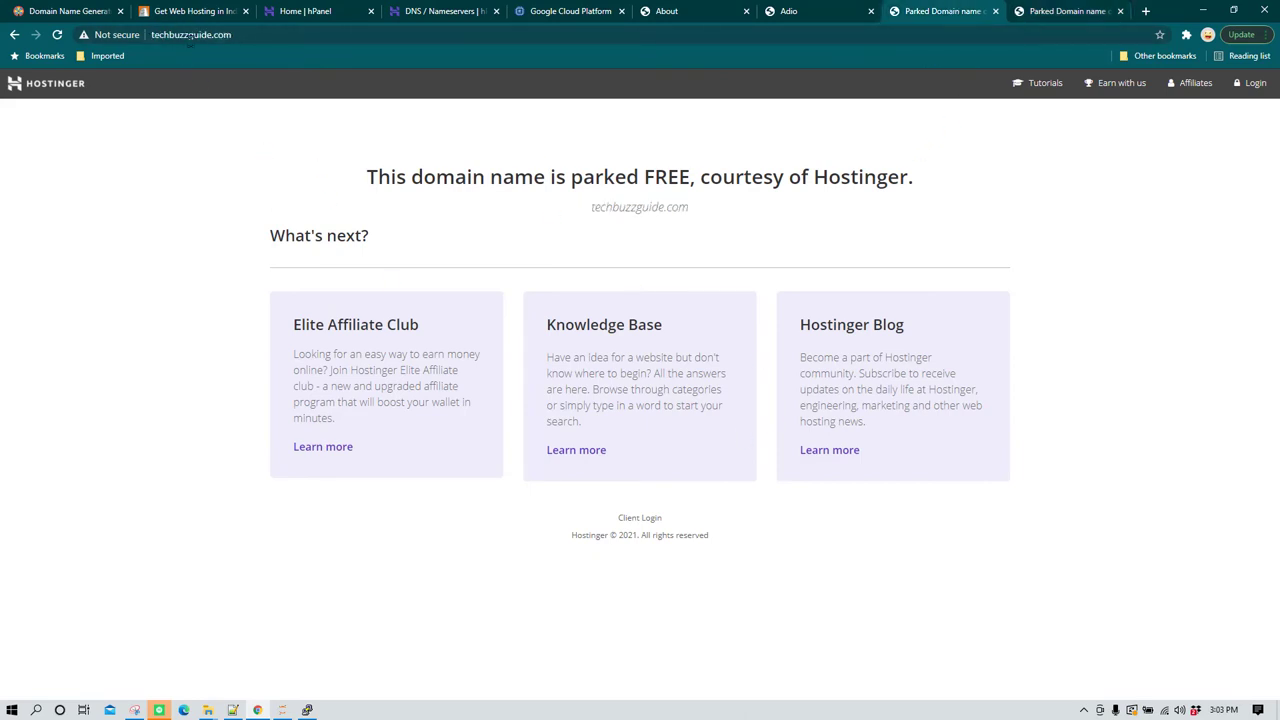
click(1057, 8)
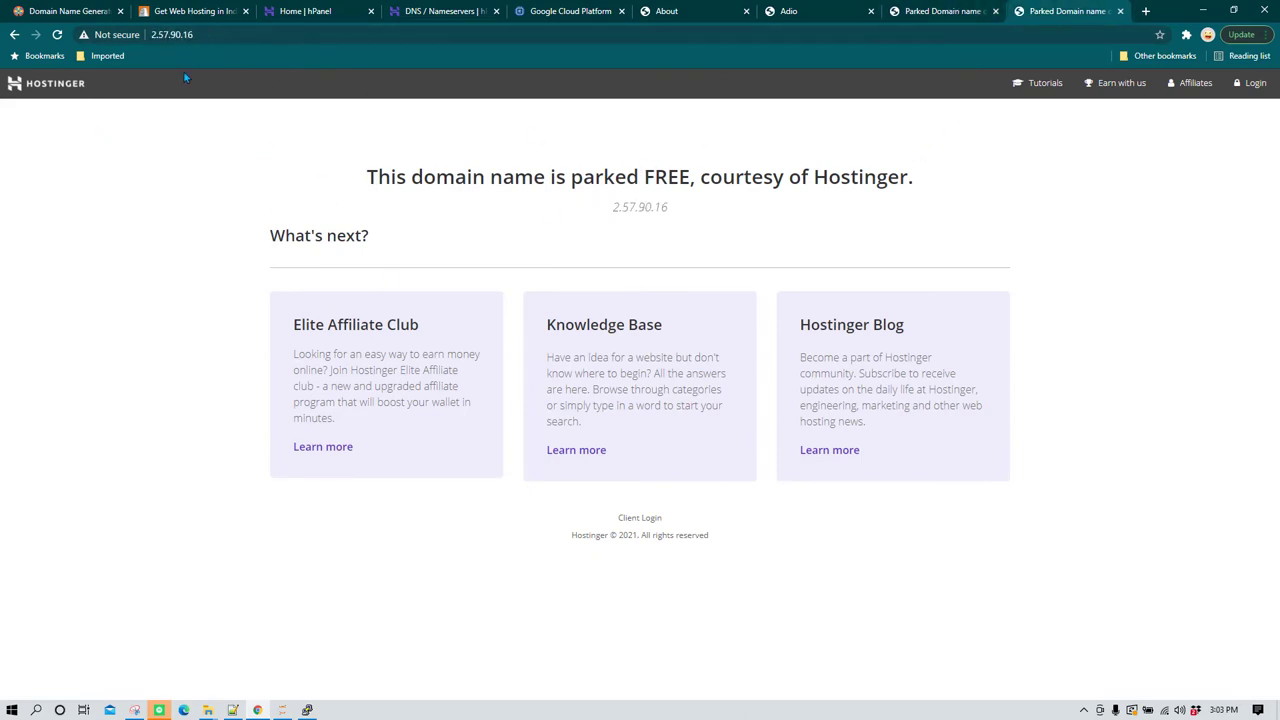
click(422, 8)
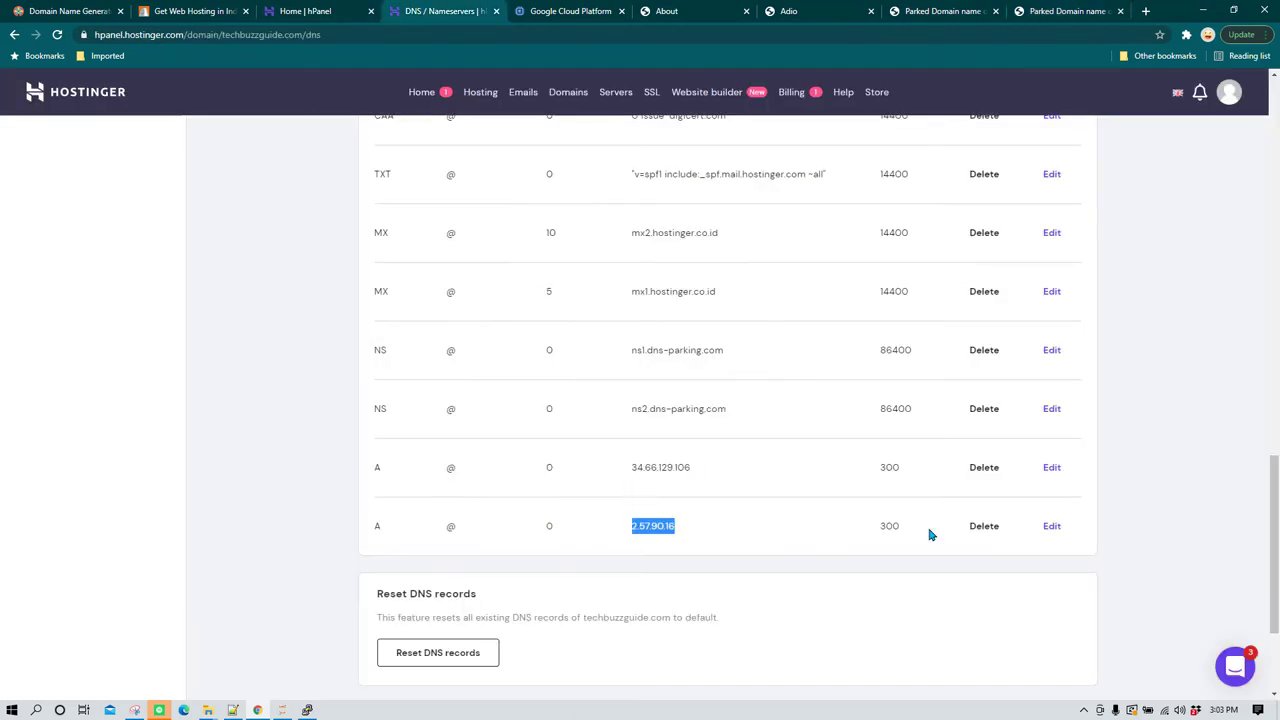
Delete the A record pointing to 2.57.90.16 and check the remaining A record against the VM's external IP in Google Cloud
click(984, 527)
double_click(683, 467)
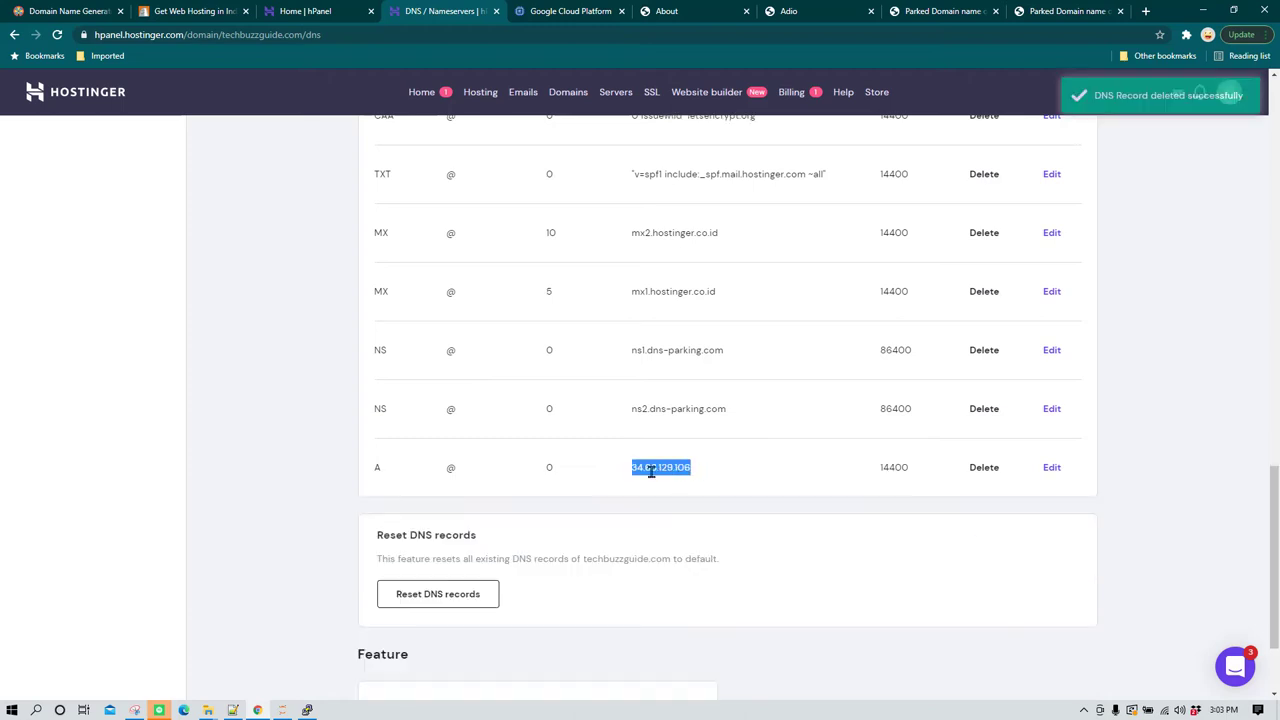
click(620, 475)
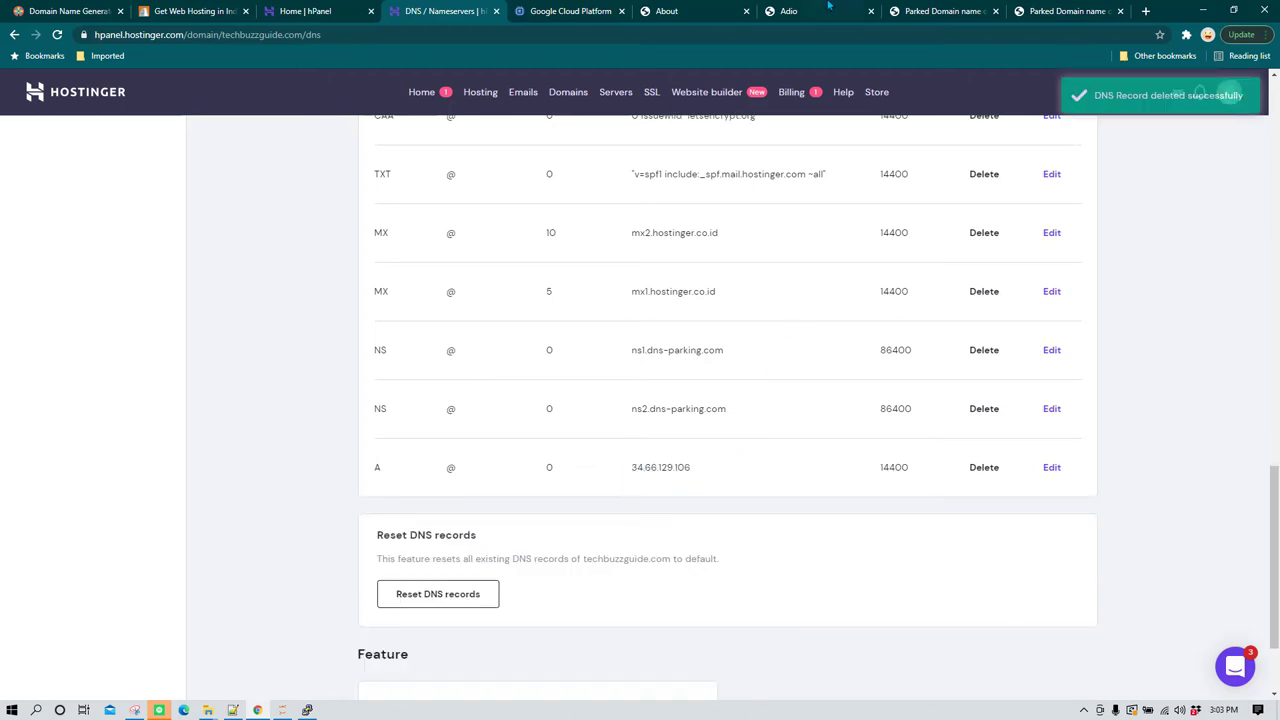
click(550, 10)
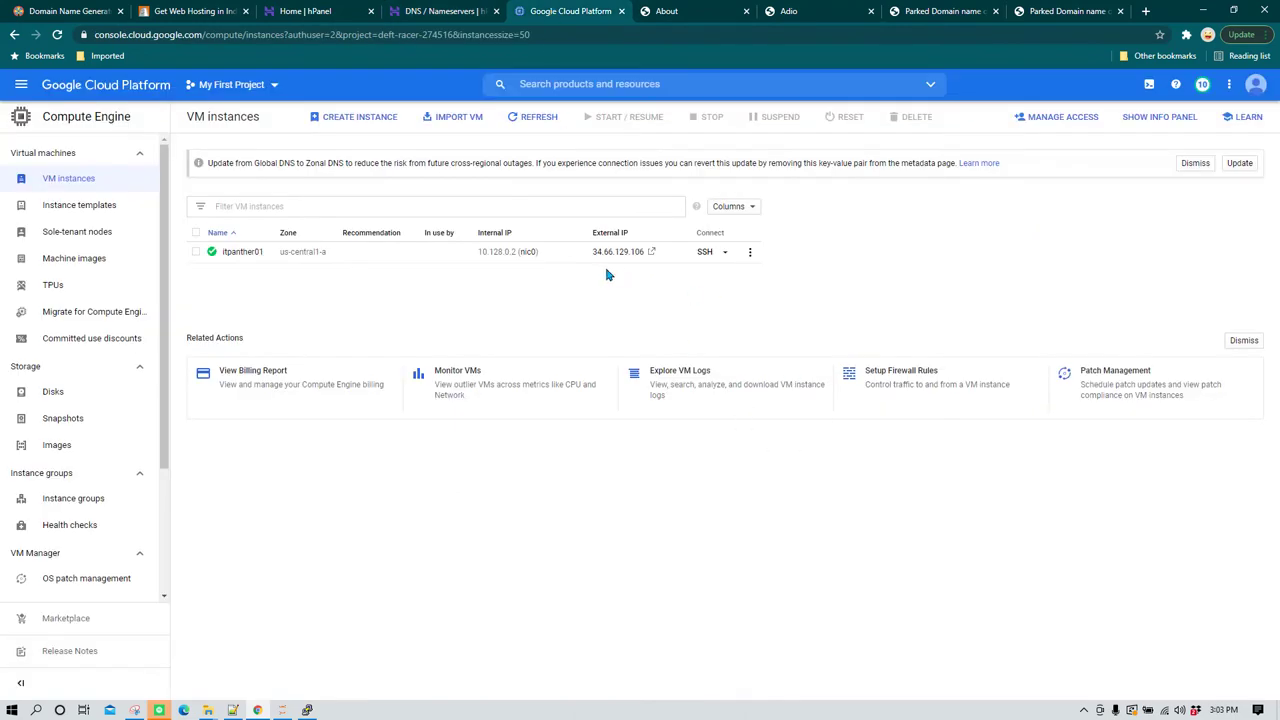
click(446, 8)
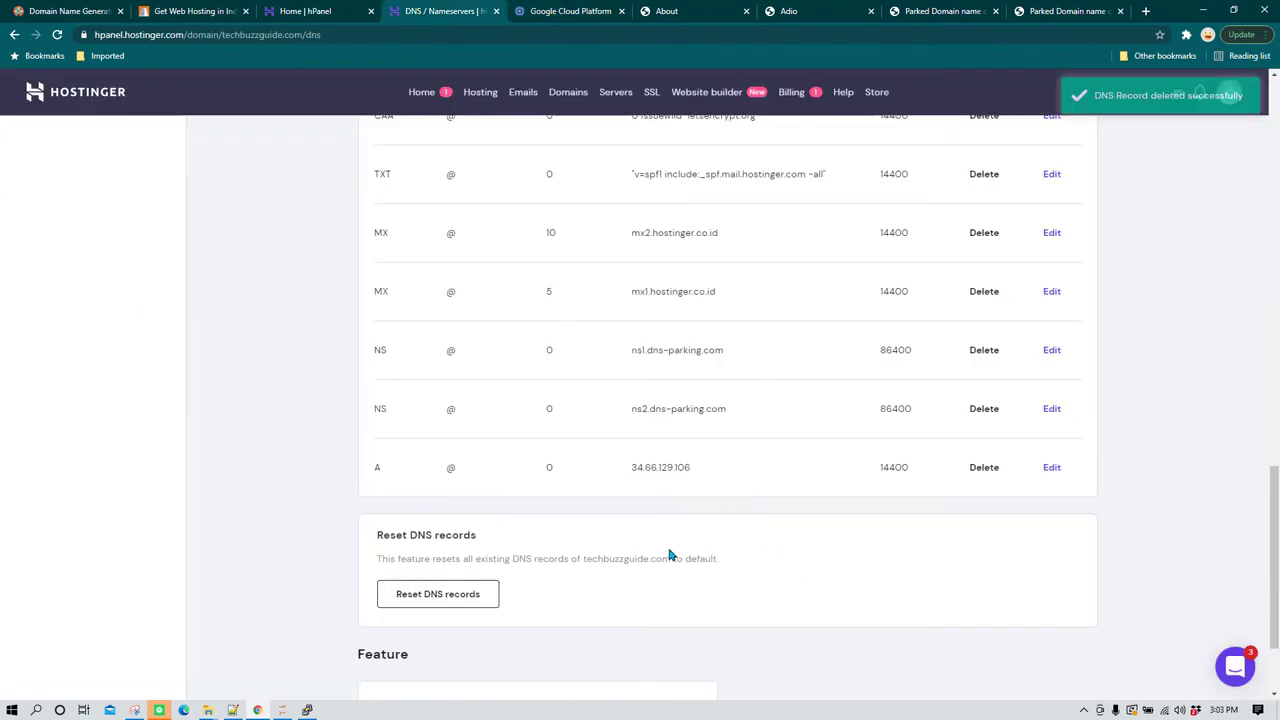
scroll(723, 523, down, 2)
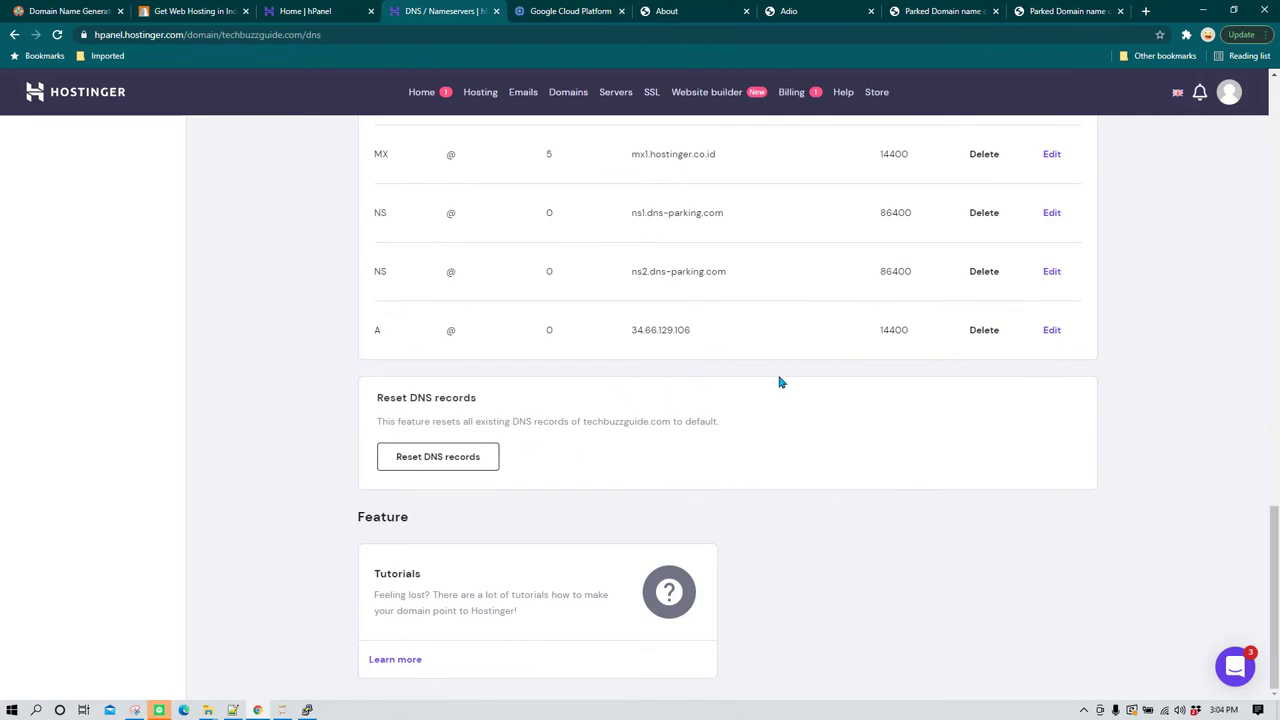
Load techbuzzguide.com in a new browser tab to check which page it serves, and close the older parked-domain tabs
click(1080, 8)
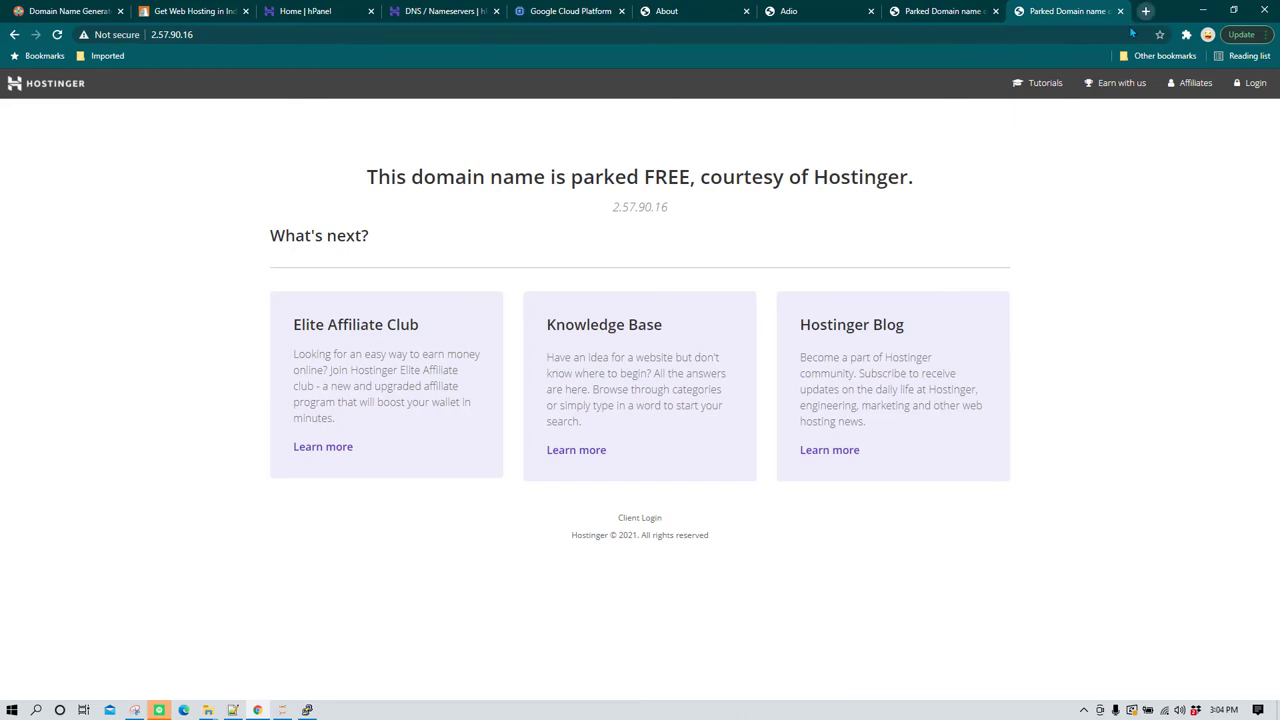
click(1145, 11)
text(techb)
key(Return)
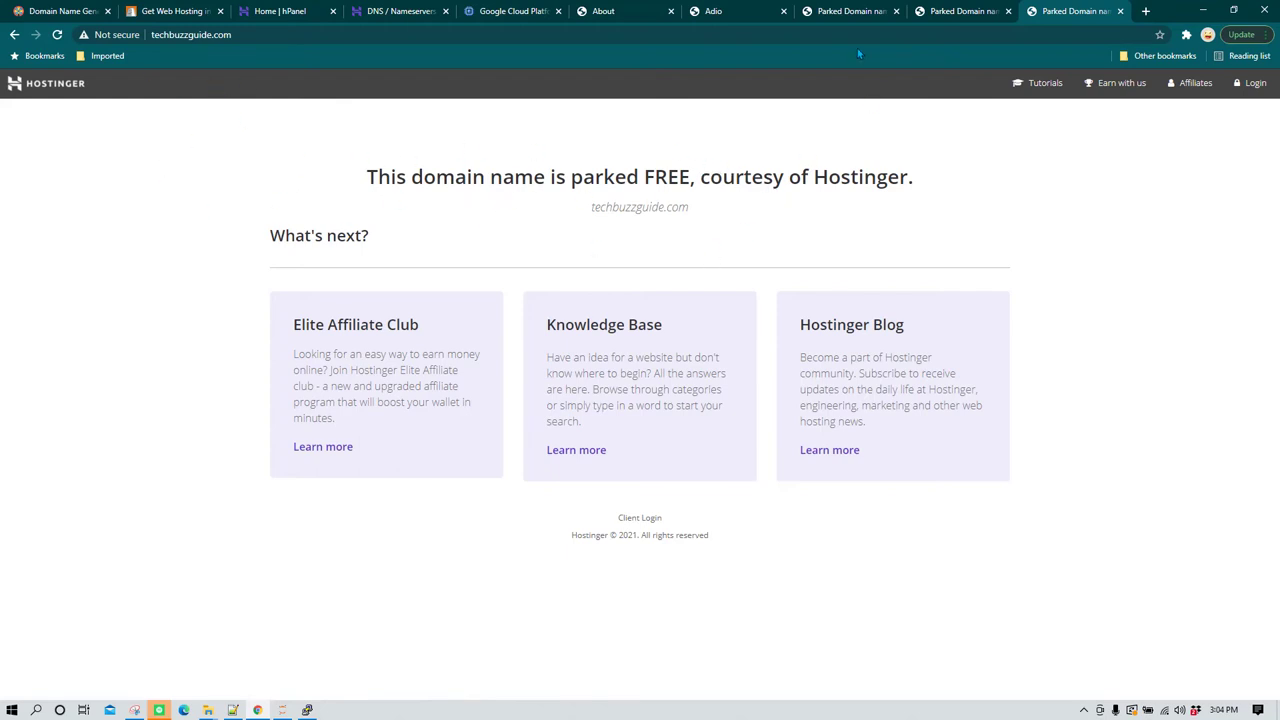
click(896, 12)
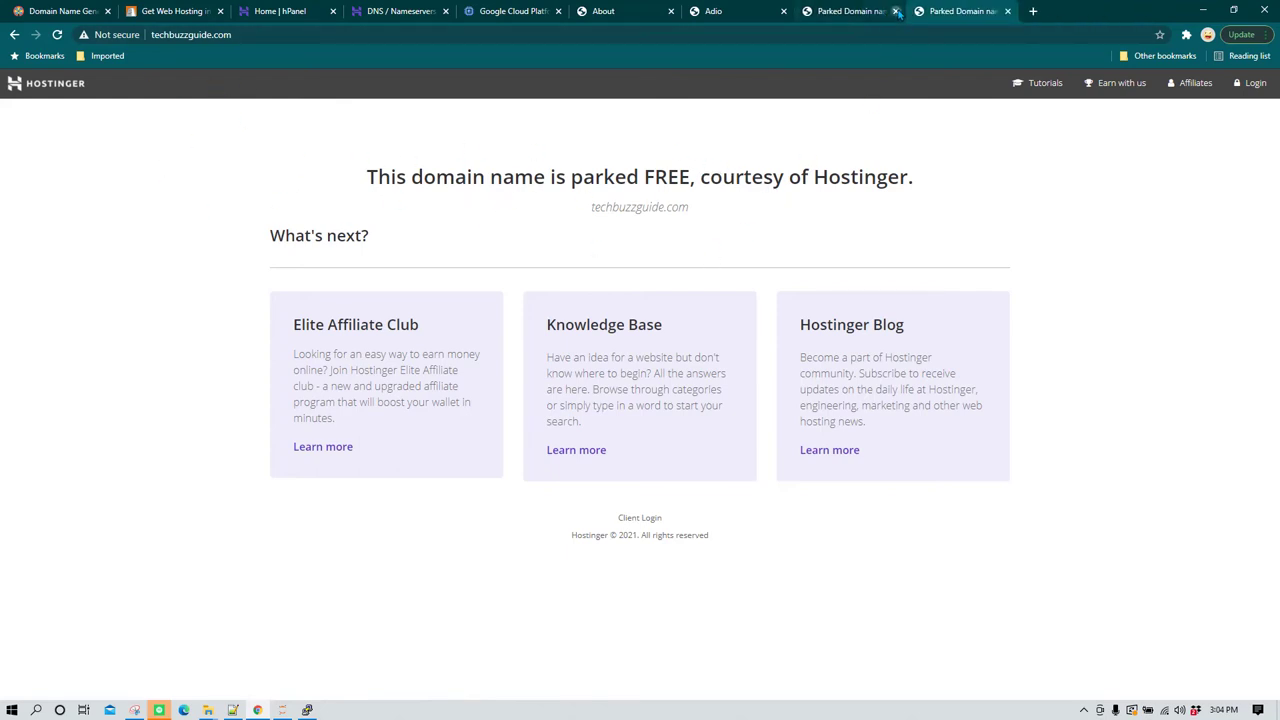
click(896, 12)
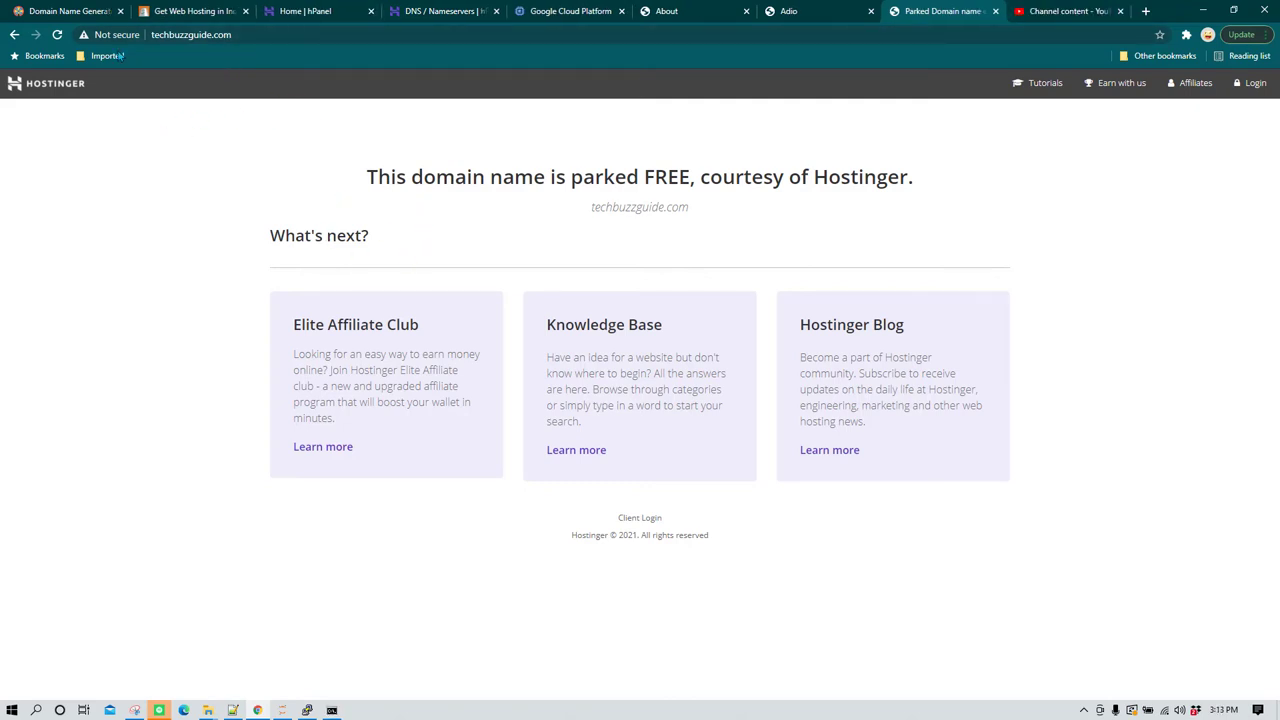
Reload techbuzzguide.com and run an A record propagation check for the domain on DNS Checker
click(57, 35)
click(1028, 8)
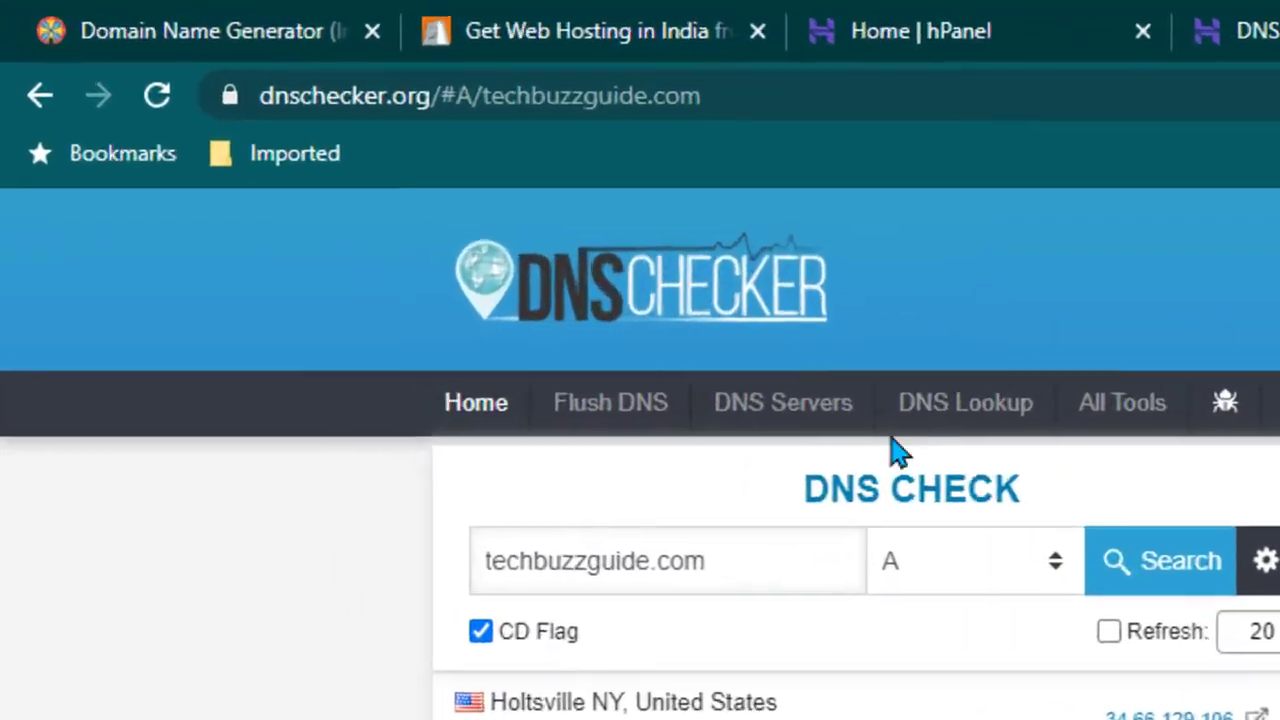
drag(606, 566, 347, 582)
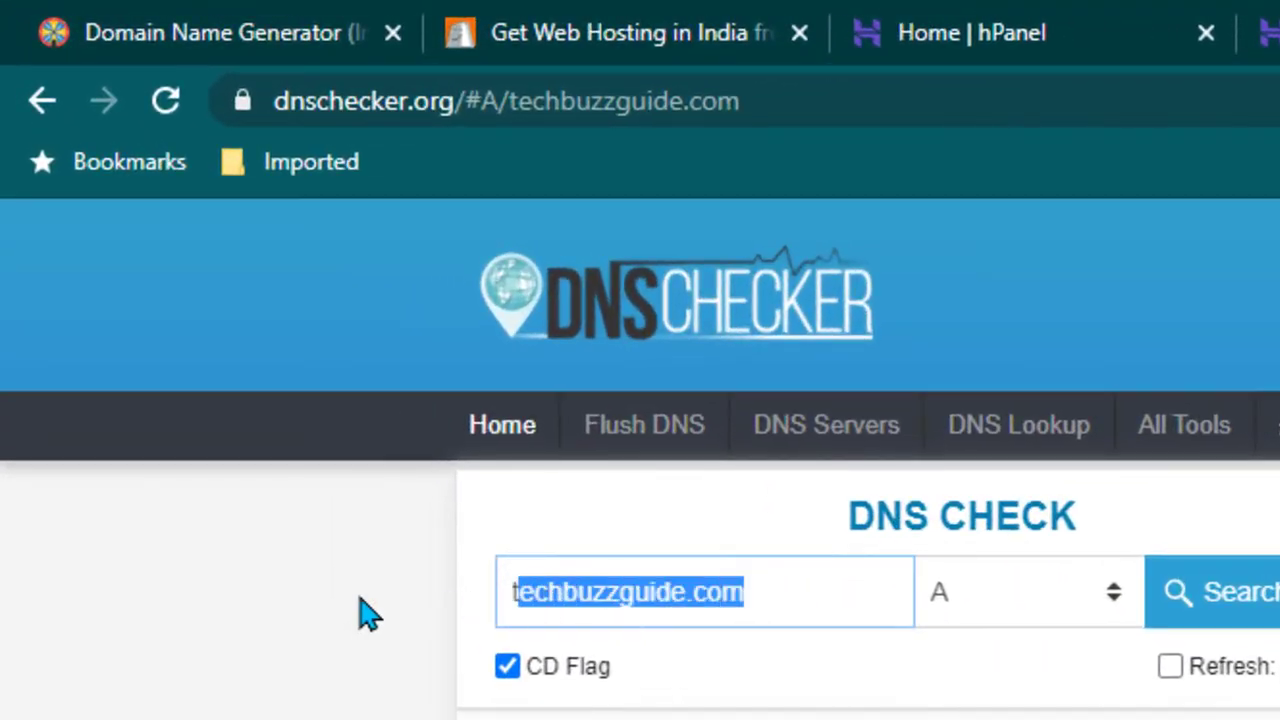
click(763, 604)
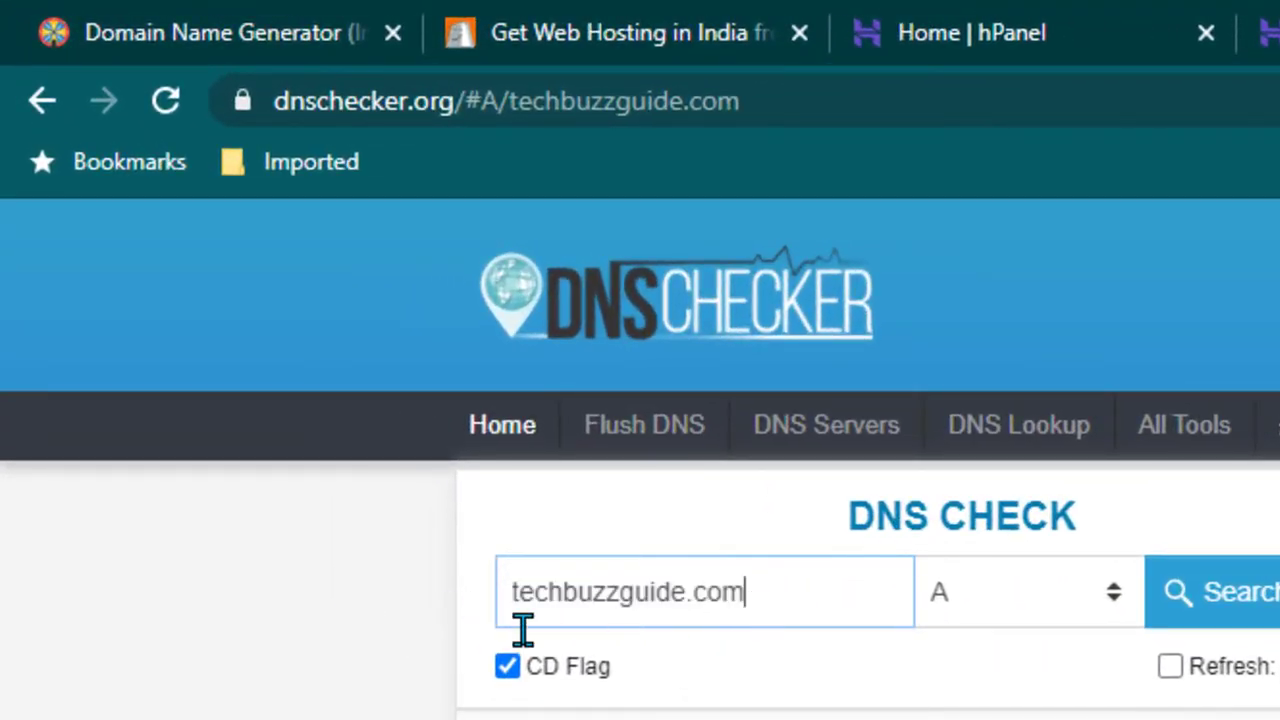
click(1200, 597)
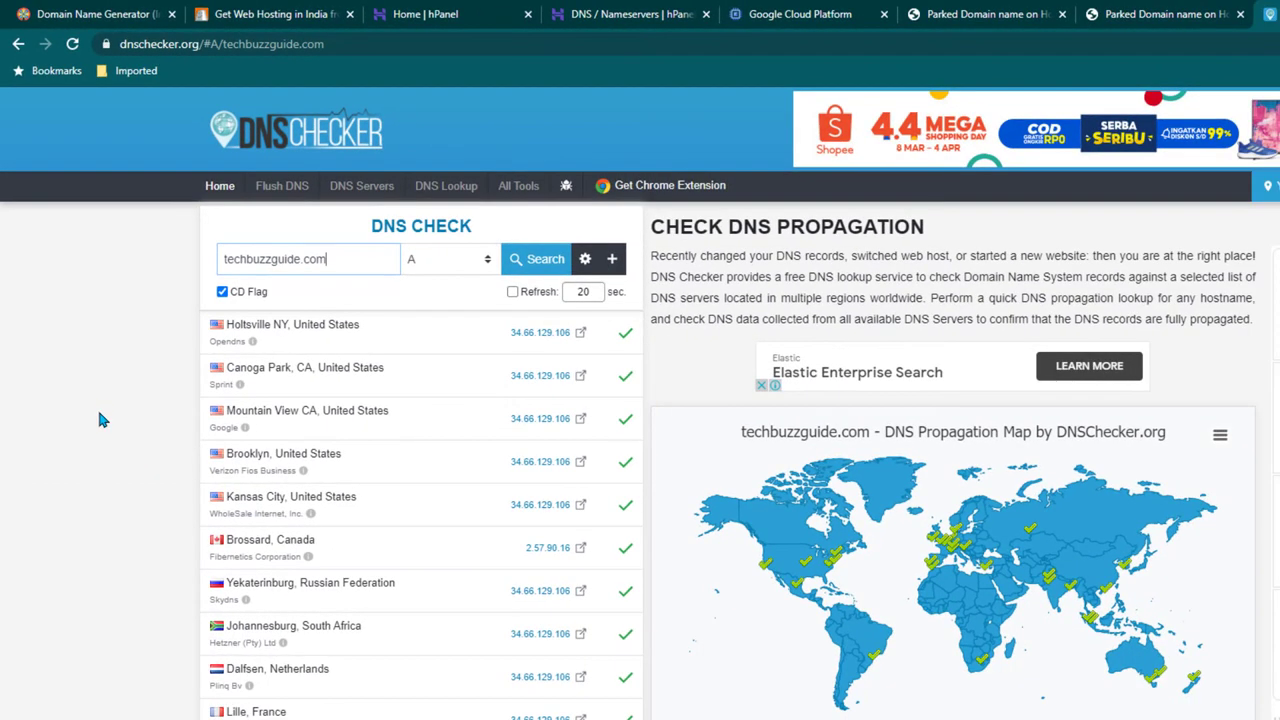
Examine the DNS propagation results by location, comparing the IP address each server resolves for the domain
scroll(459, 307, down, 1)
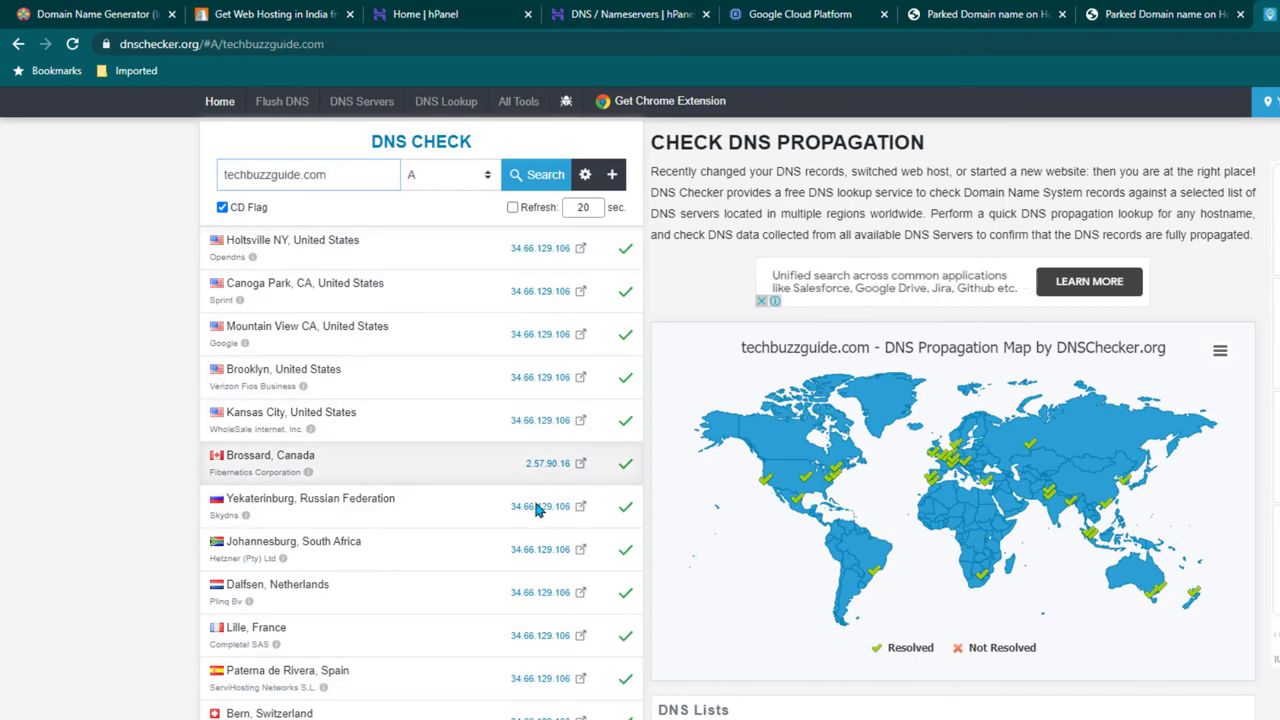
scroll(535, 505, down, 1)
scroll(535, 530, up, 1)
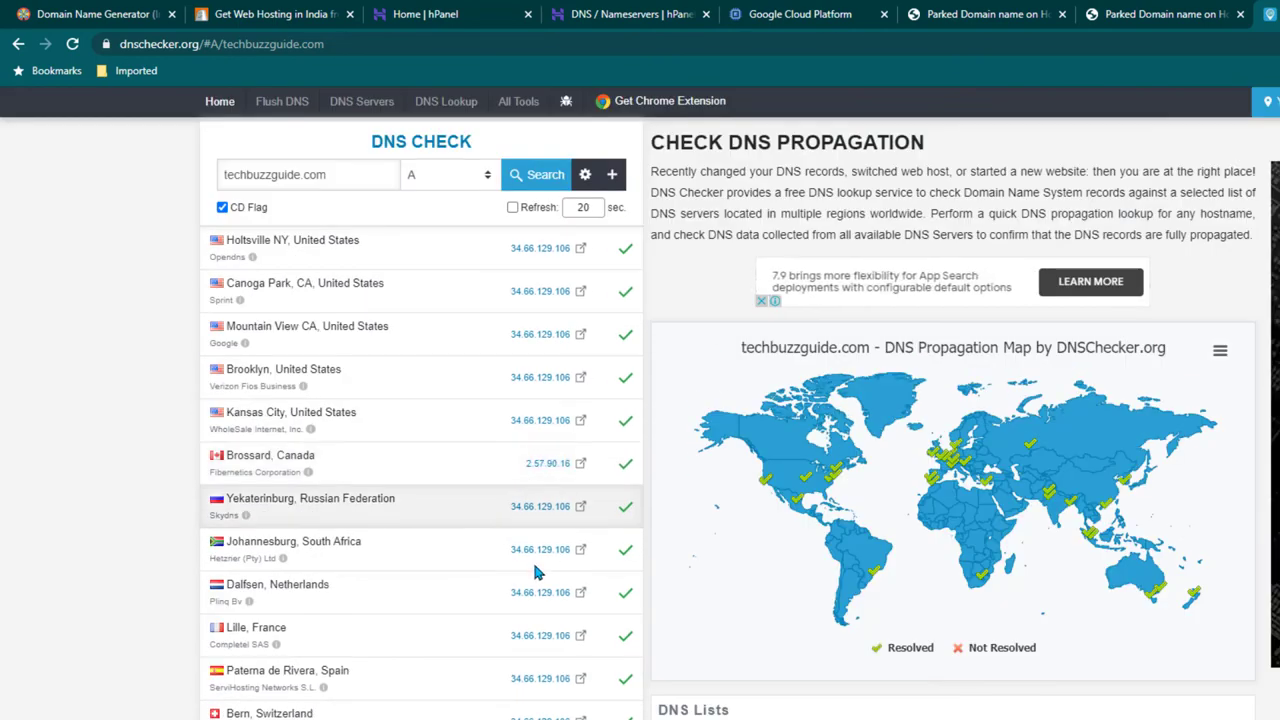
scroll(530, 540, down, 3)
scroll(530, 470, up, 2)
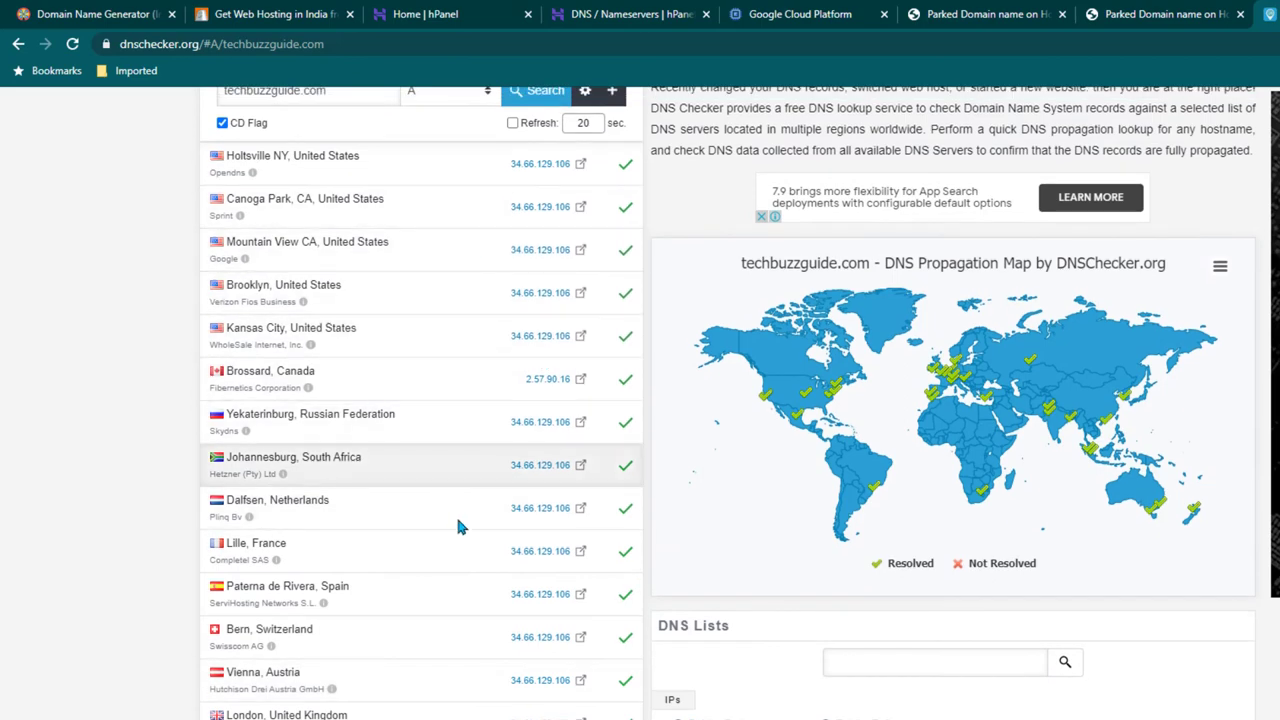
scroll(490, 600, down, 3)
scroll(505, 640, up, 5)
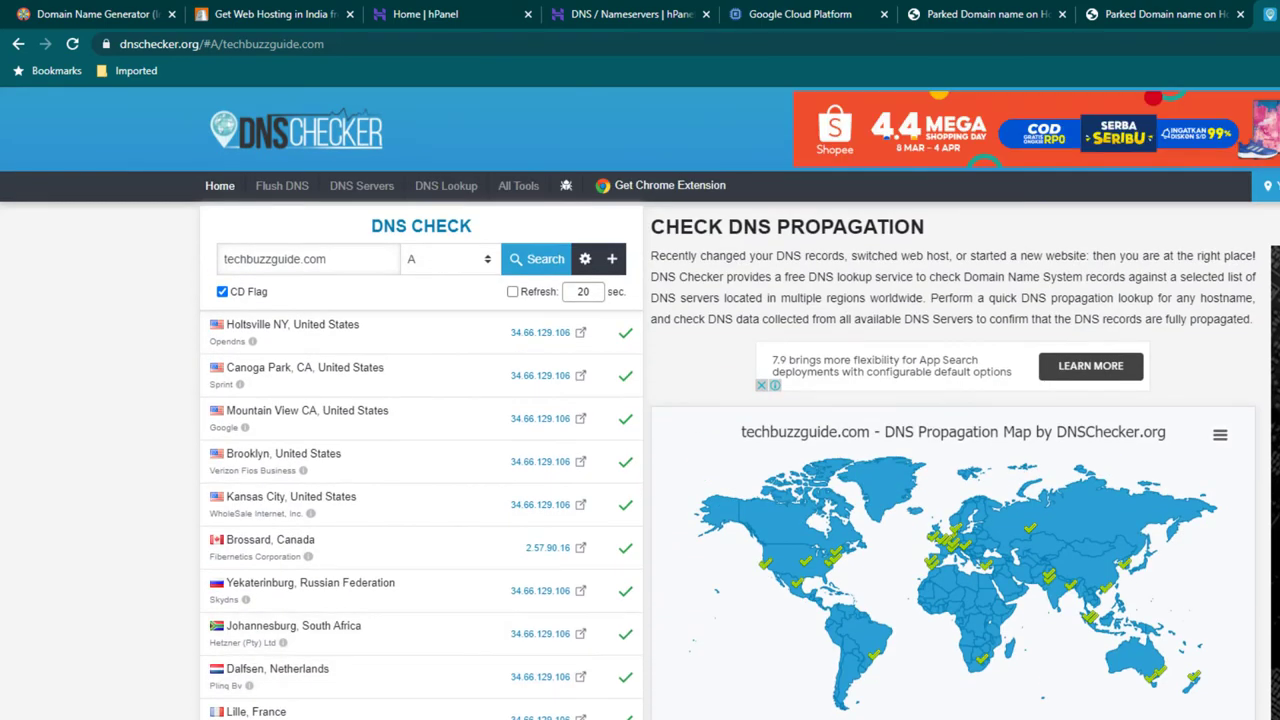
Load techbuzzguide.com in a new browser tab and look through the home page it serves
click(1265, 332)
text(techbuzzguide.com)
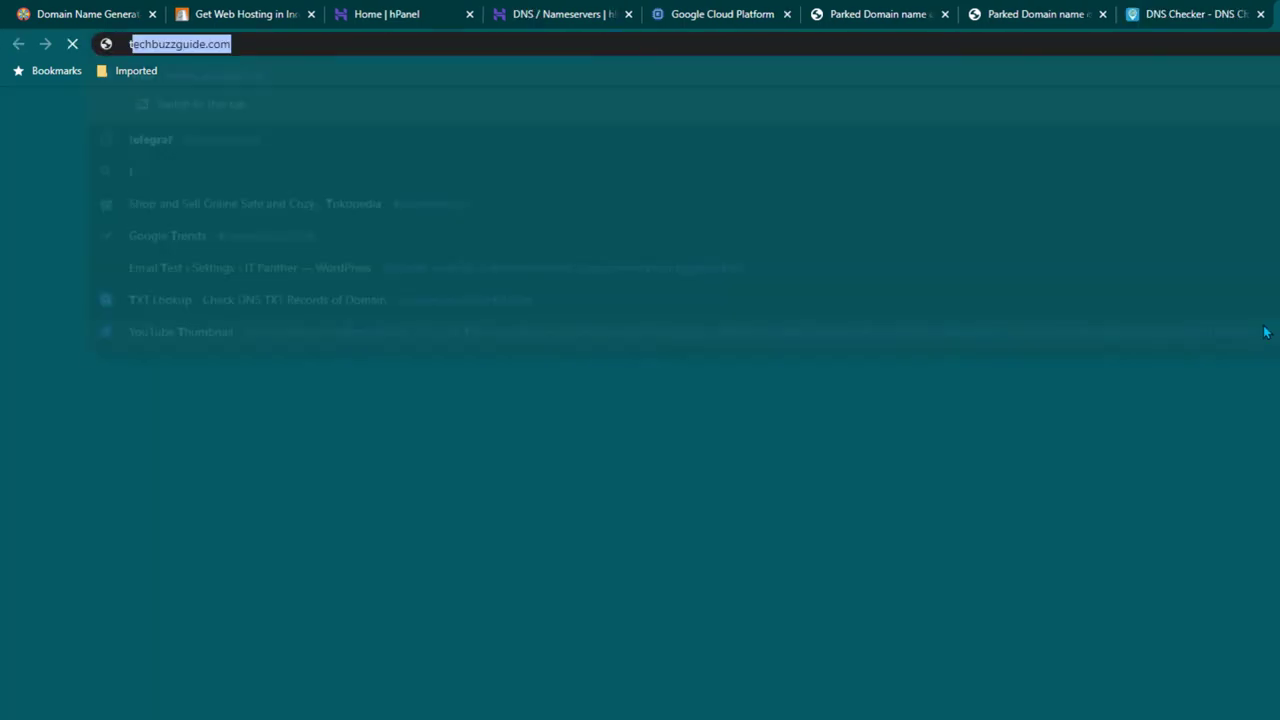
key(Right)
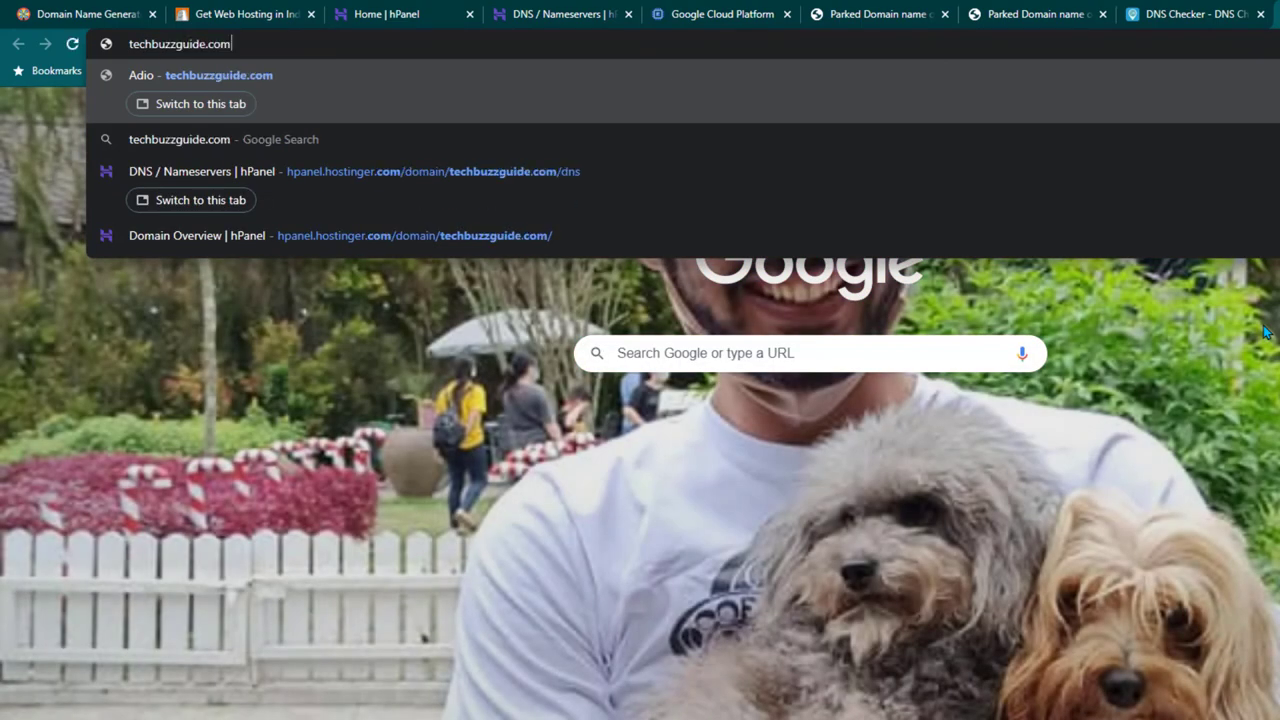
key(Return)
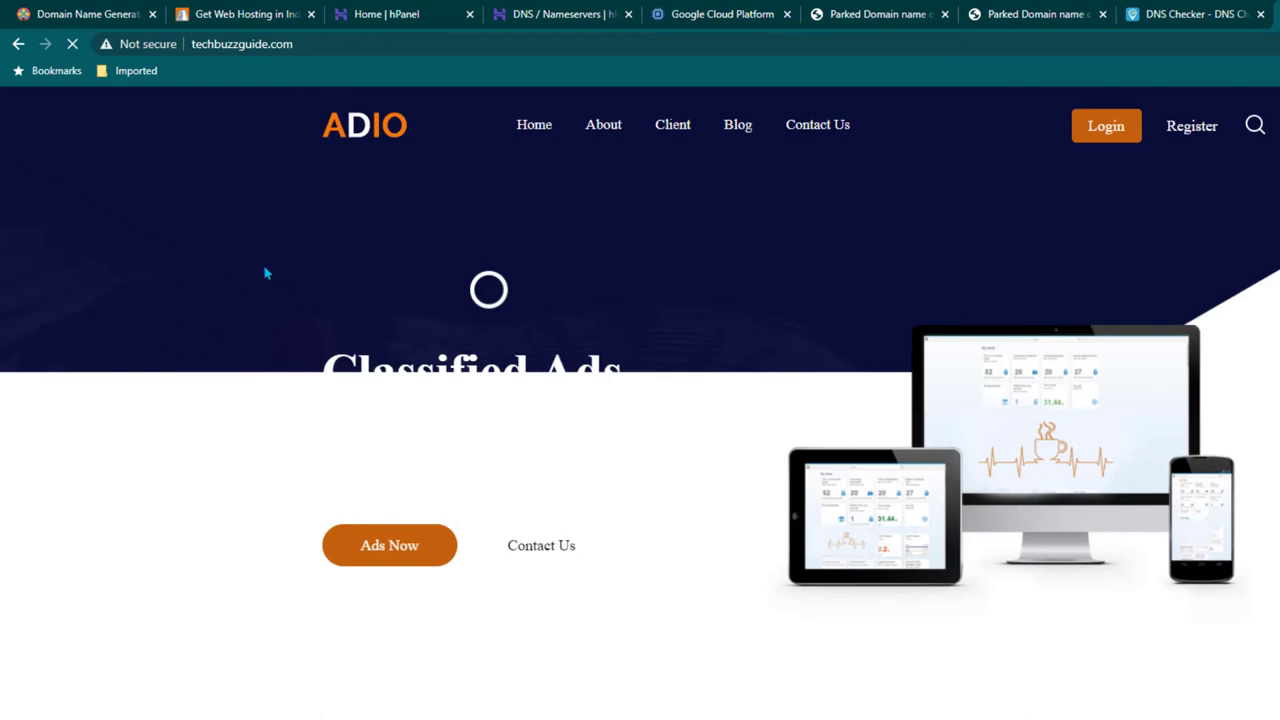
scroll(1209, 512, down, 7)
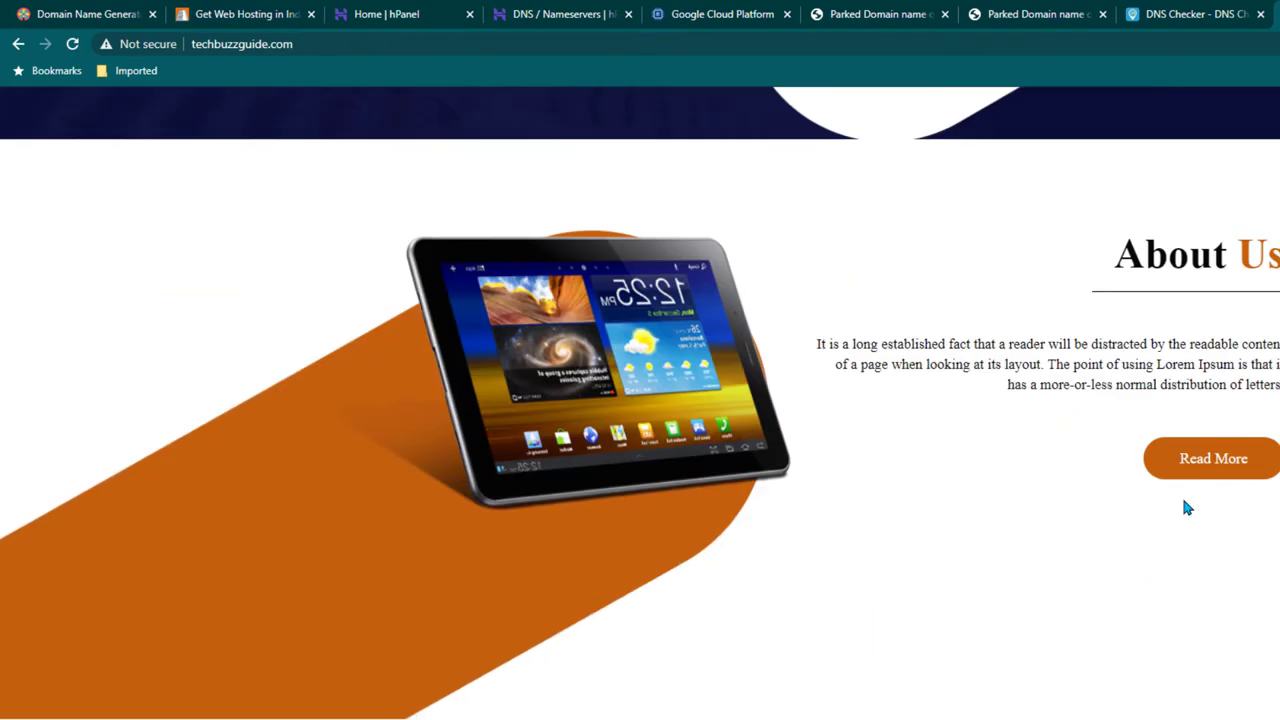
scroll(1211, 540, up, 8)
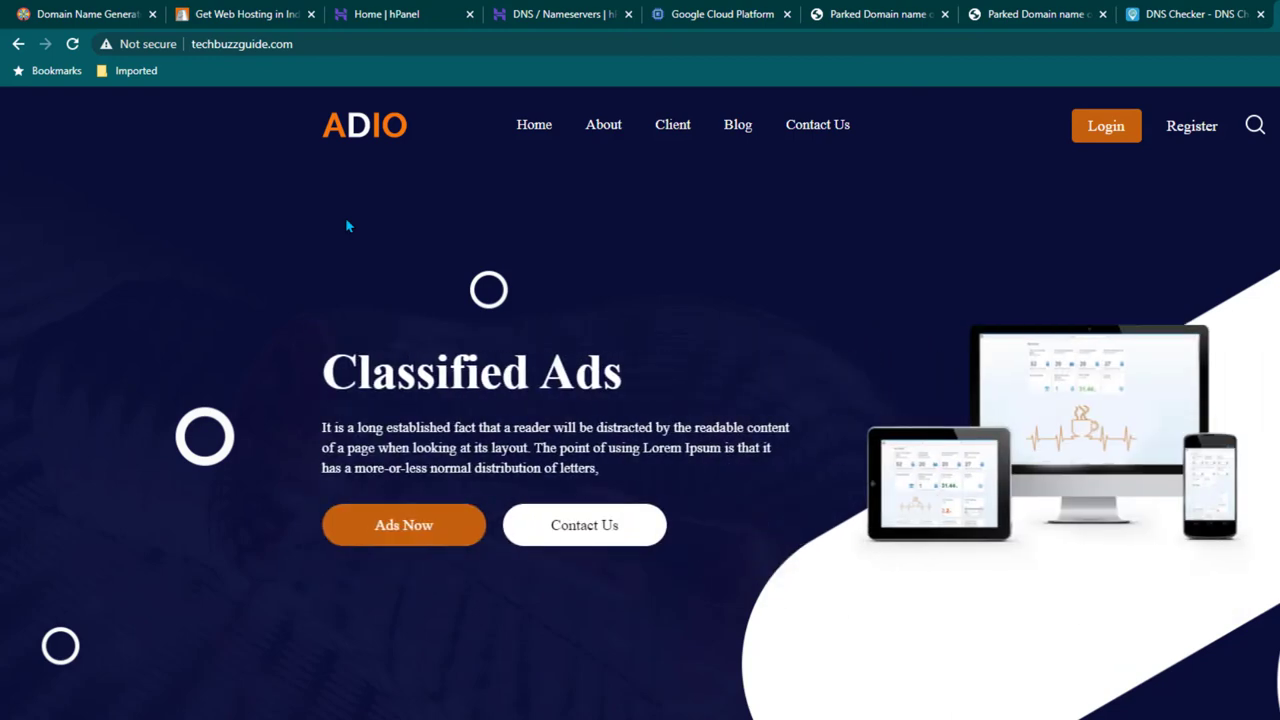
Check the VM's external IP in Google Cloud, and return to techbuzzguide.com to review the home page down to About Us
click(720, 14)
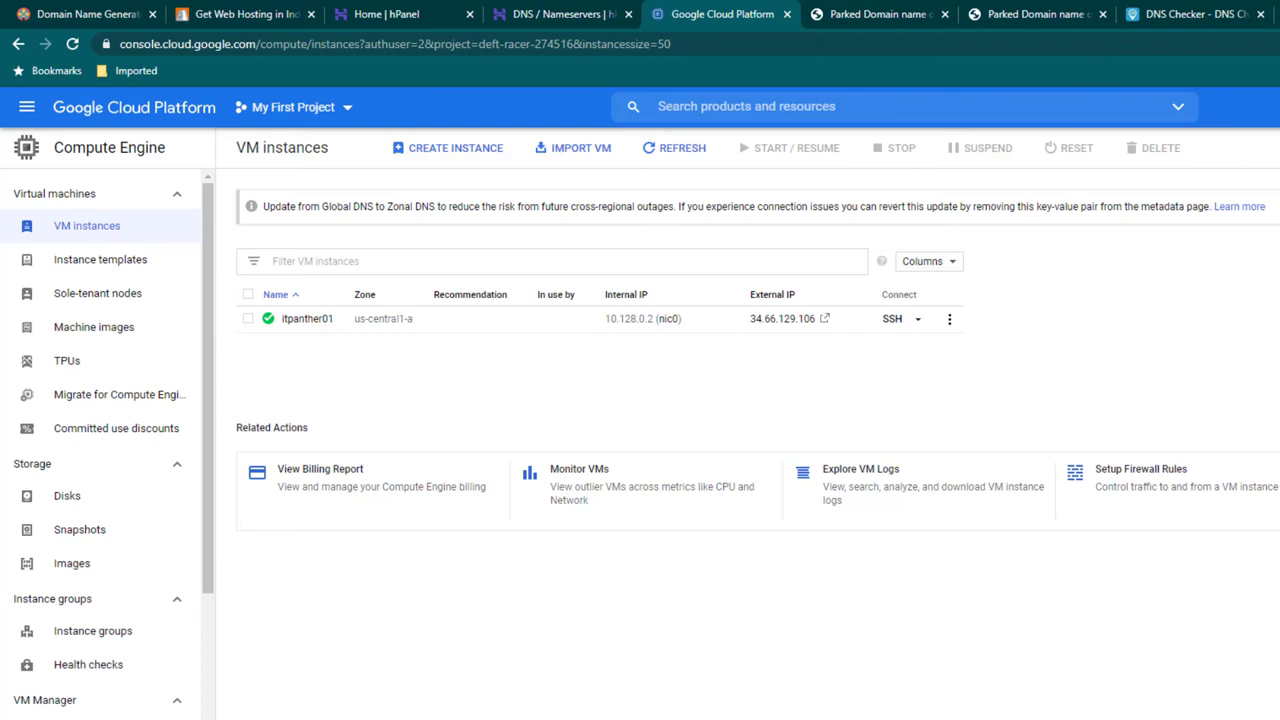
key(ctrl+Tab)
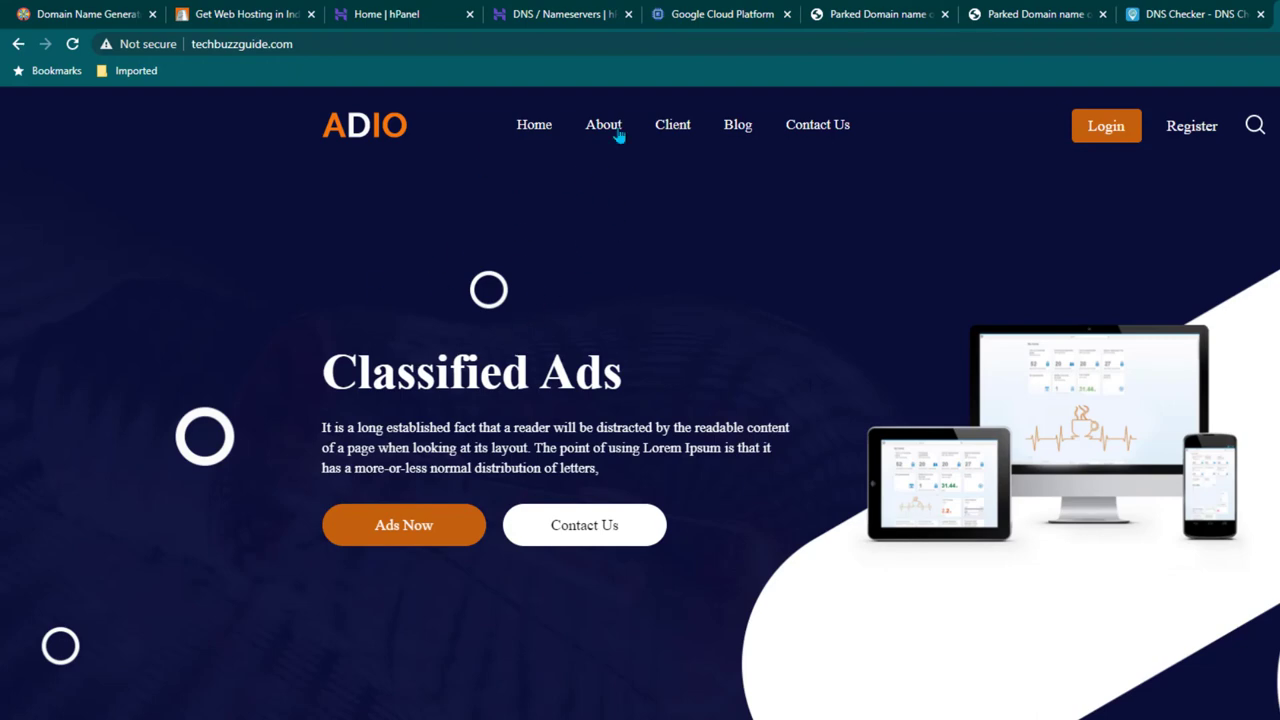
scroll(718, 410, down, 4)
scroll(716, 404, down, 3)
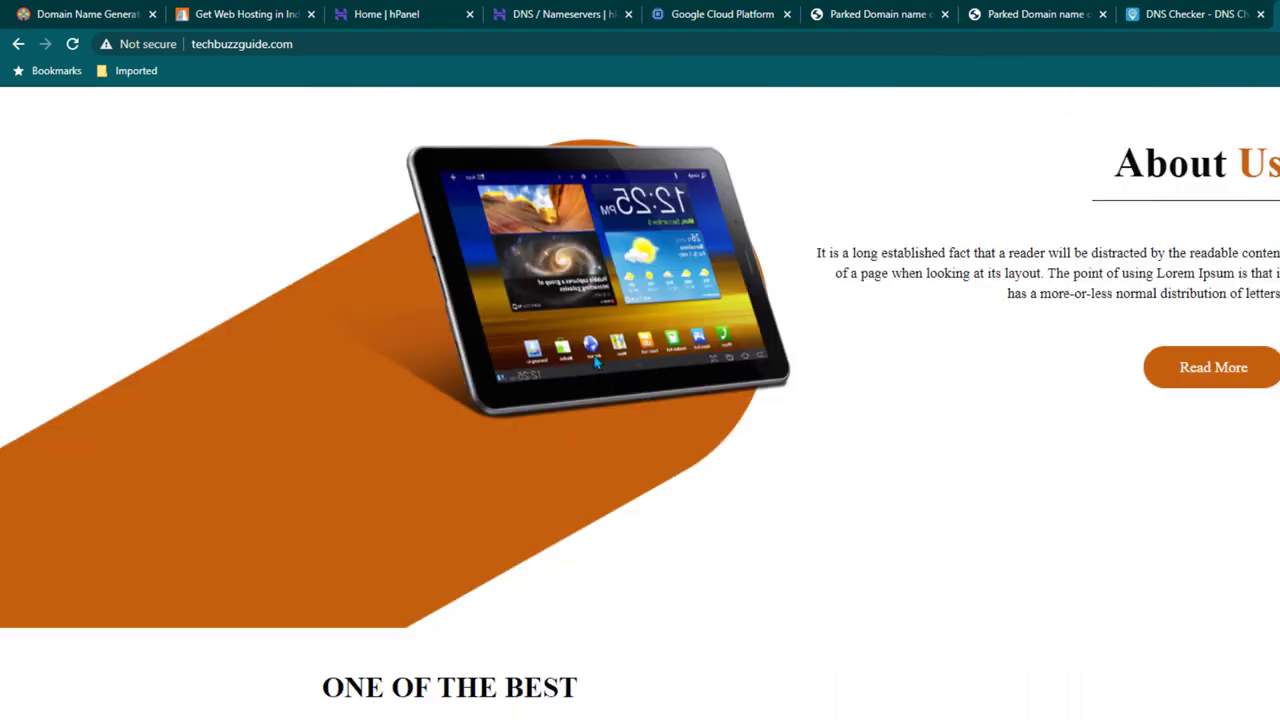
scroll(583, 354, up, 8)
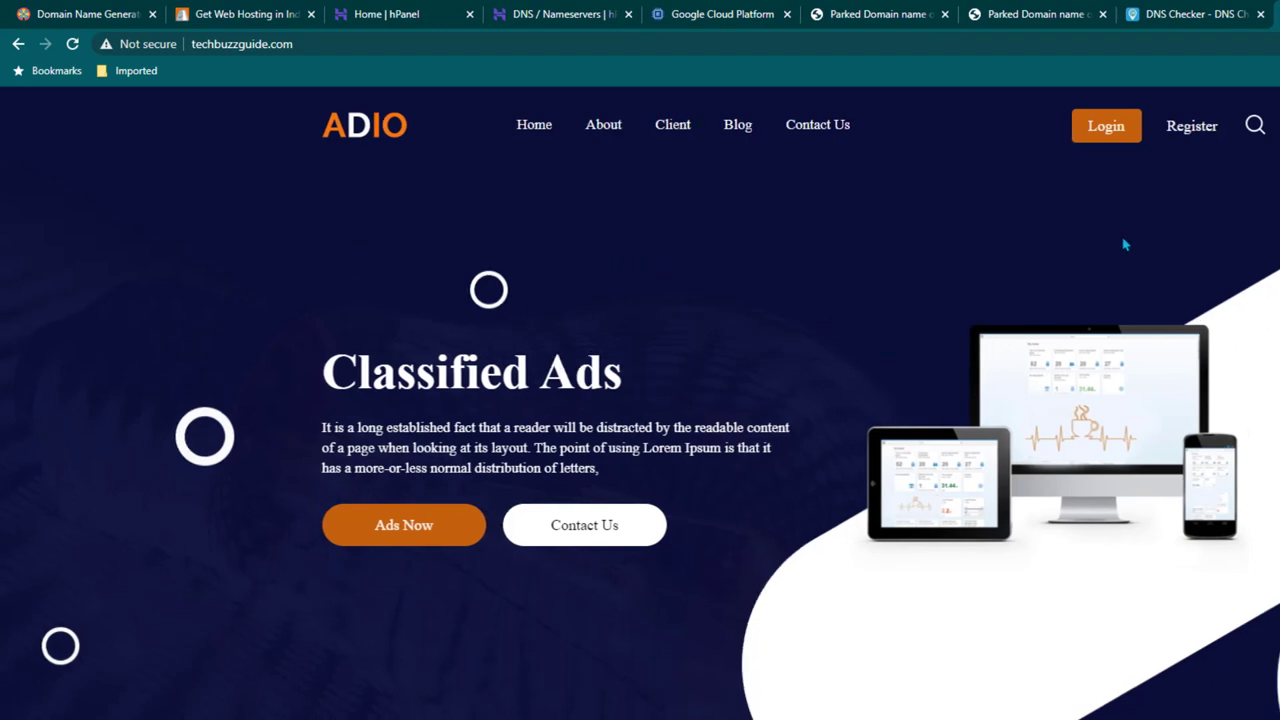
Load bigrock.in in a new browser tab and open the account's list of orders
click(250, 14)
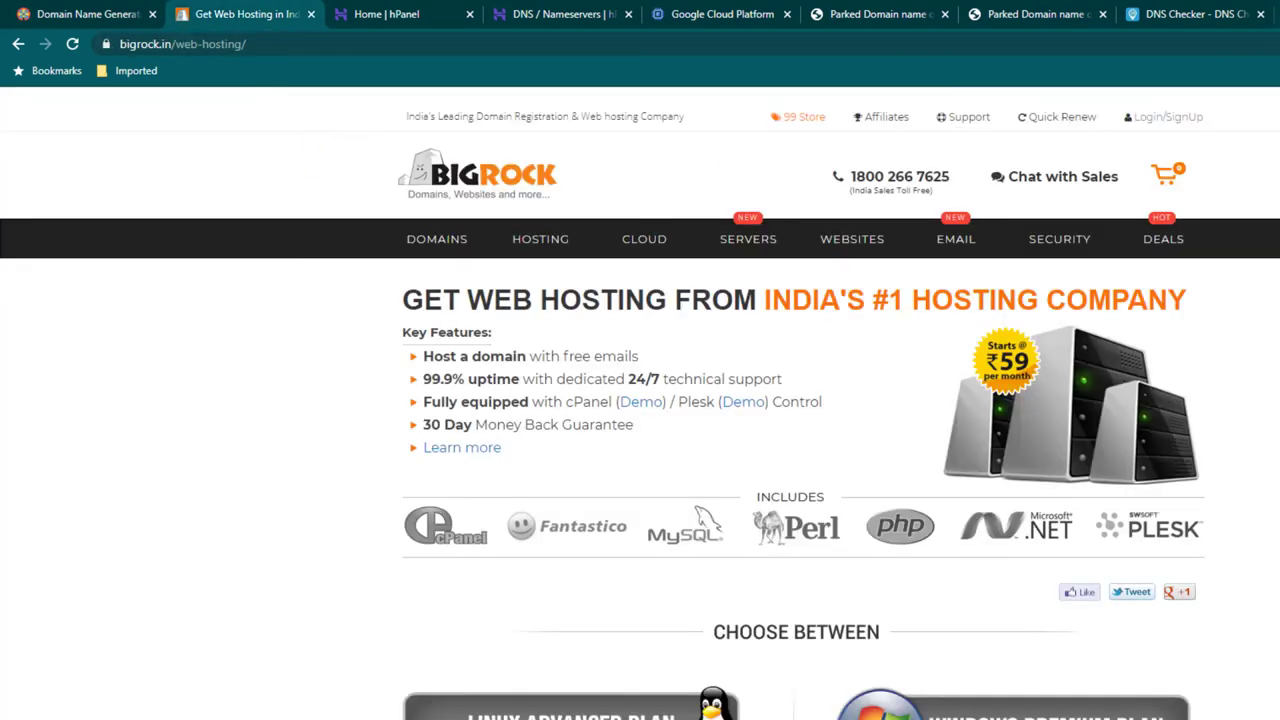
key(ctrl+t)
text(bigrock.in)
key(Return)
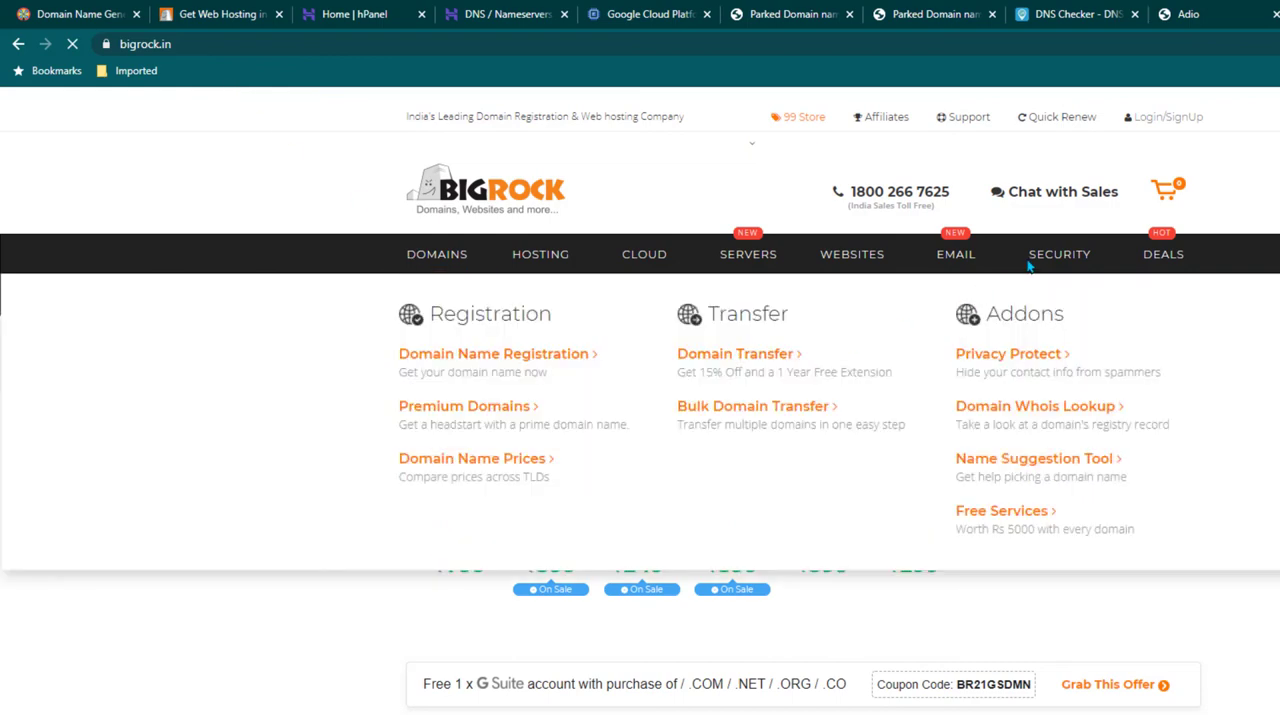
mouse_move(1104, 310)
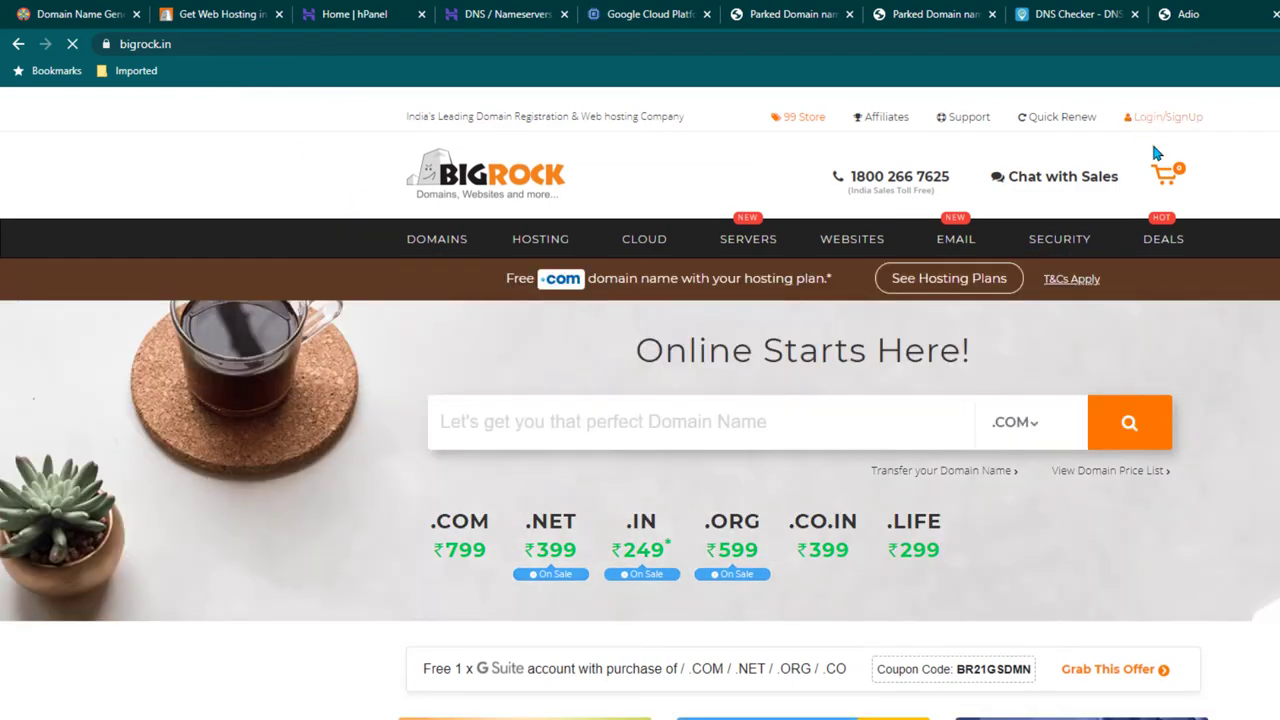
click(1165, 117)
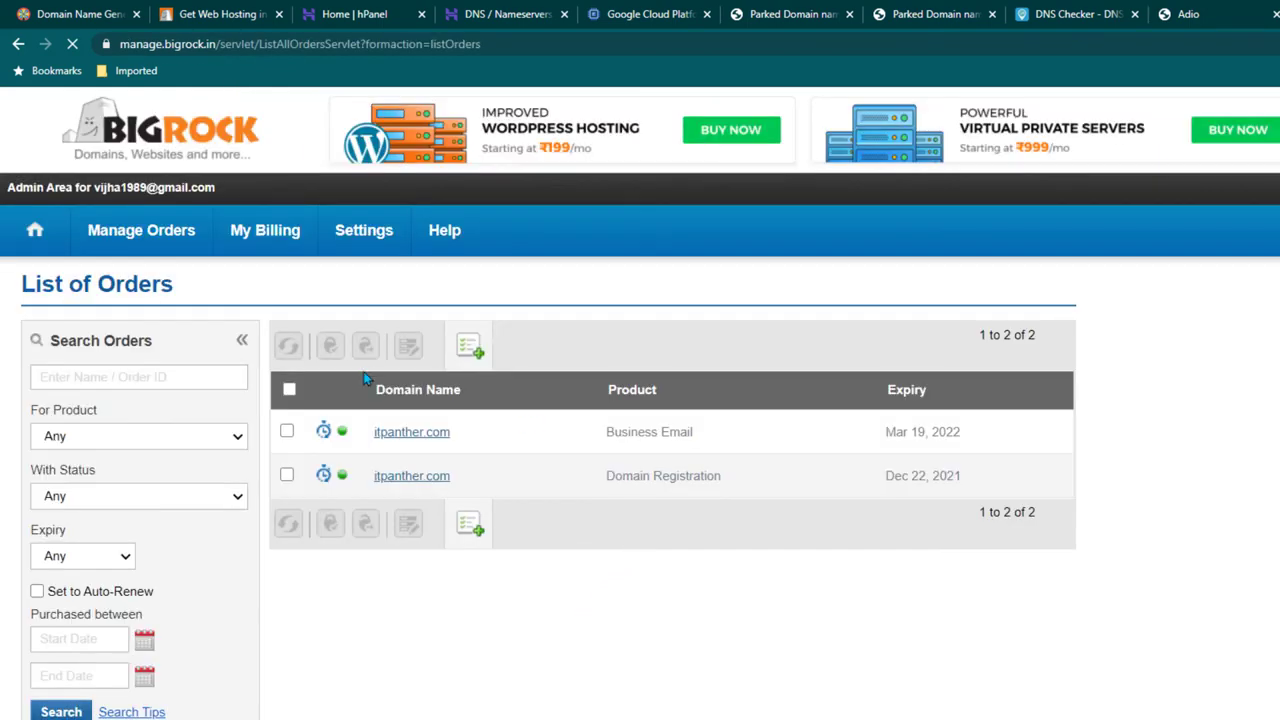
Open the Domain Registration order of itpanther.com from the list of orders
scroll(604, 523, down, 1)
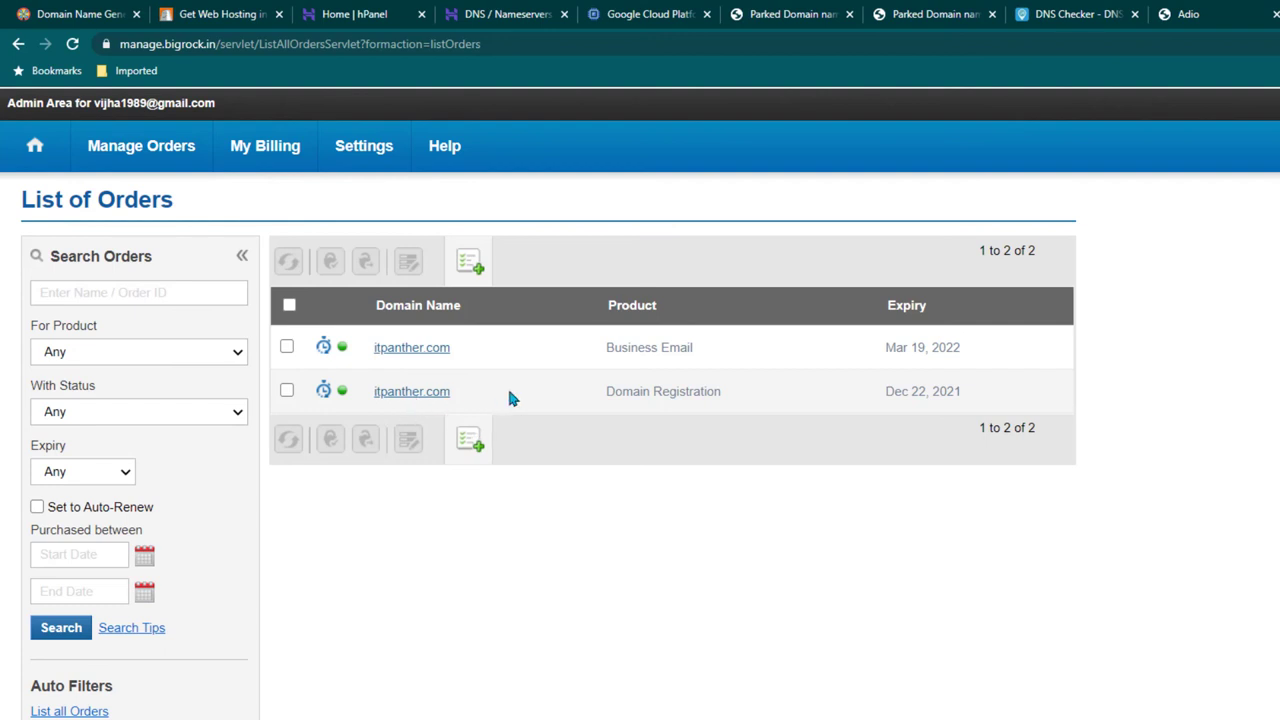
drag(613, 392, 719, 393)
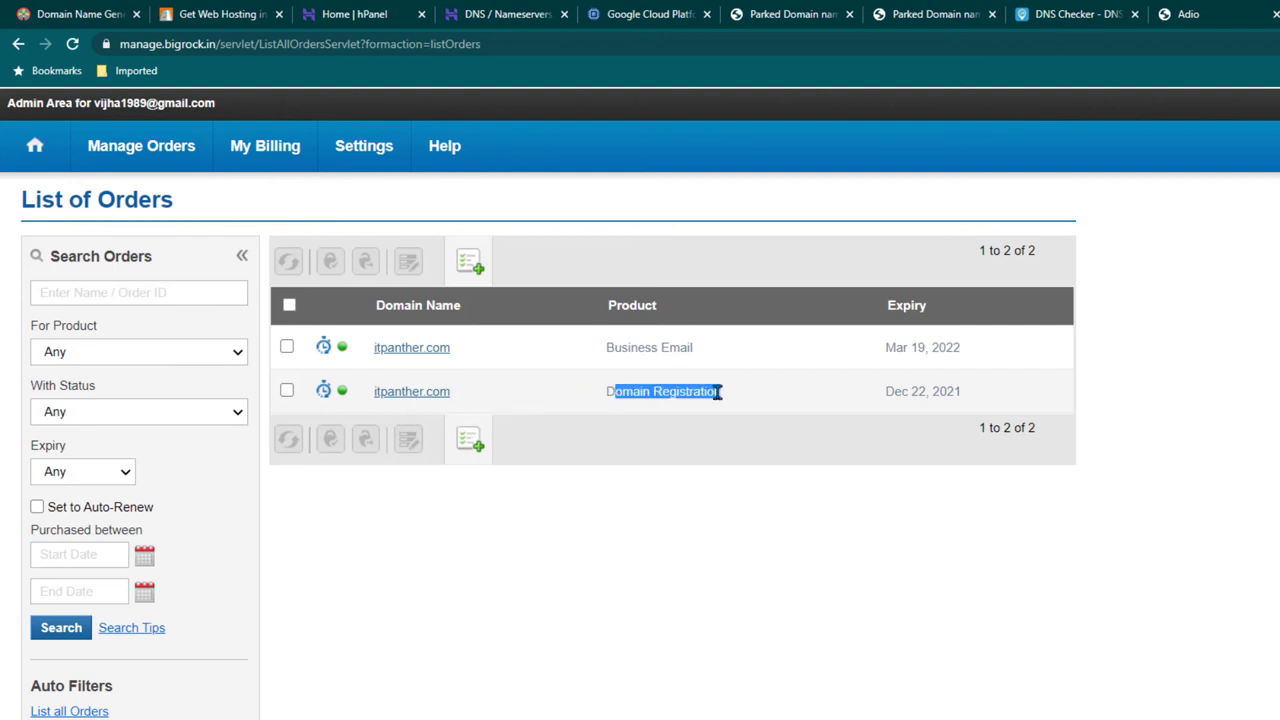
click(719, 392)
click(421, 395)
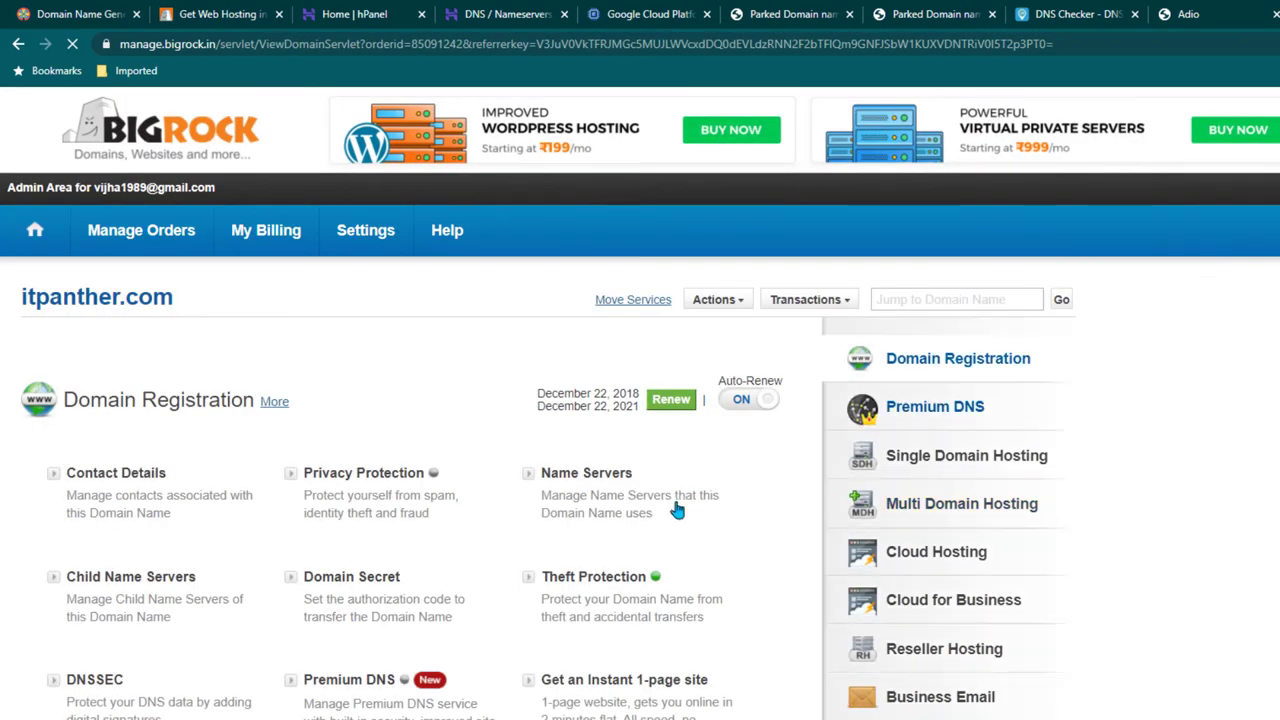
Search the domain's page for "dns" and go through the matches to the DNS Management section
scroll(579, 411, down, 3)
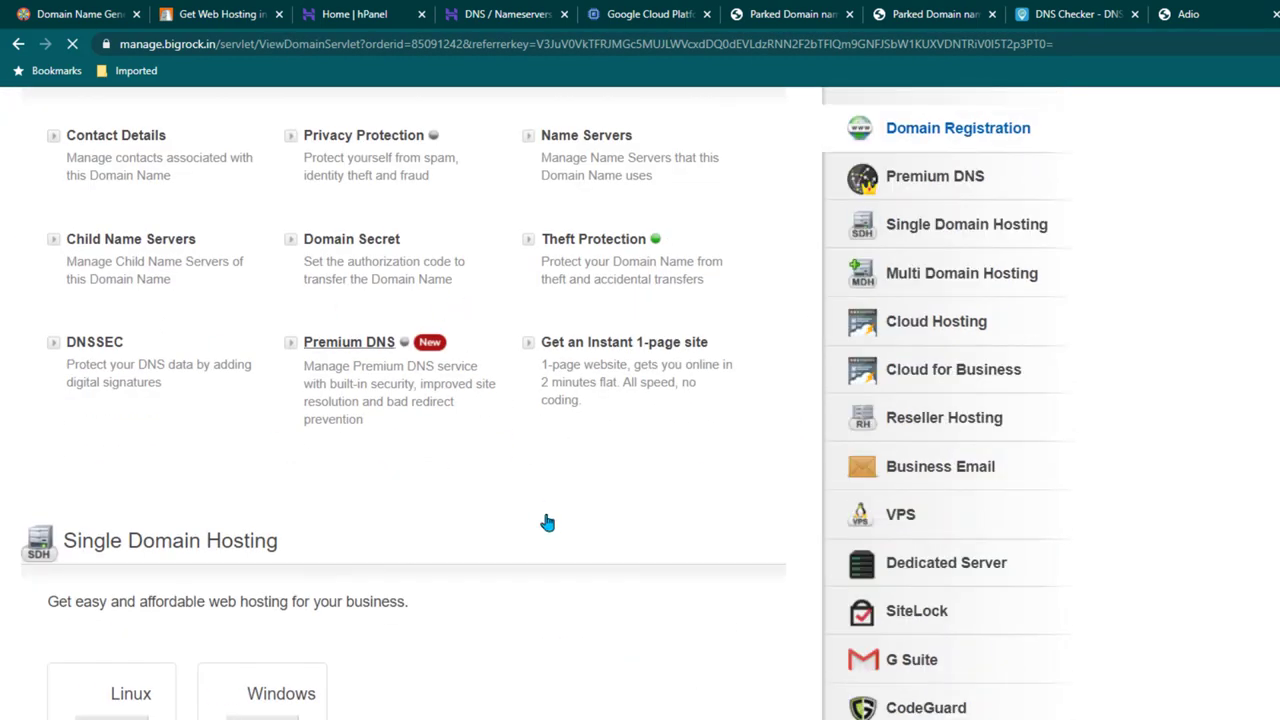
scroll(547, 522, down, 8)
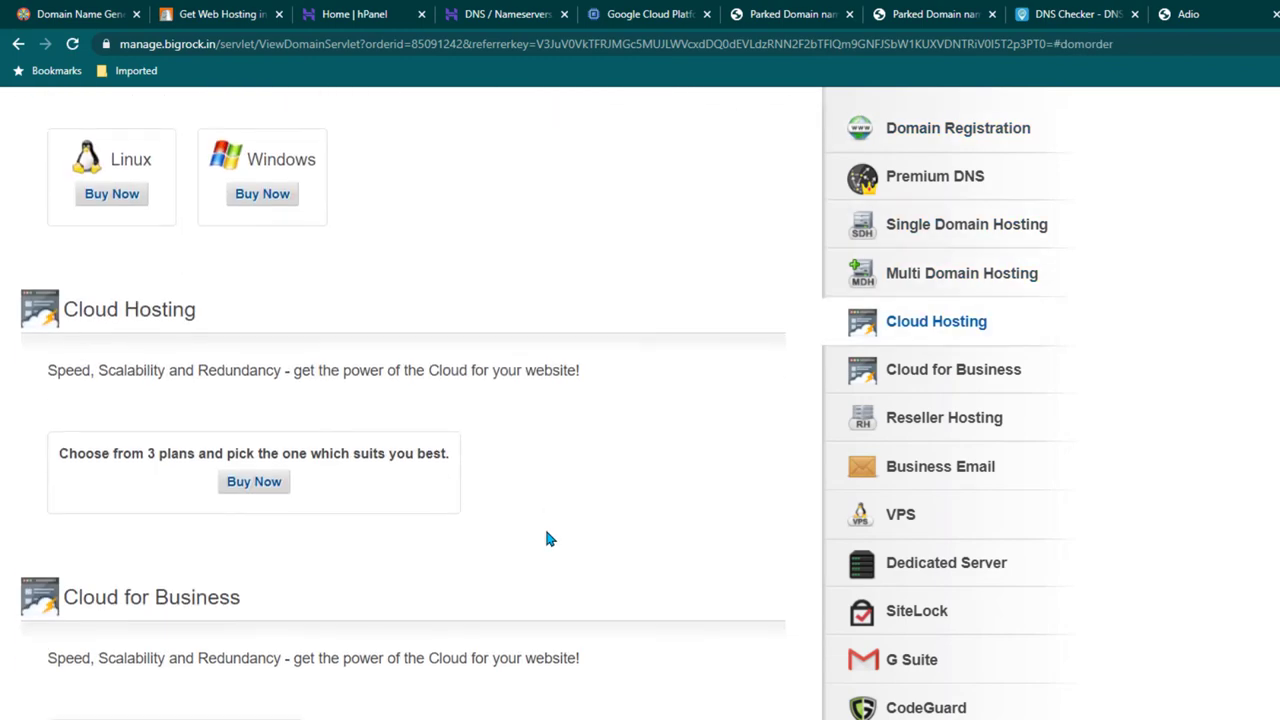
scroll(550, 536, down, 2)
key(ctrl+f)
text(dns)
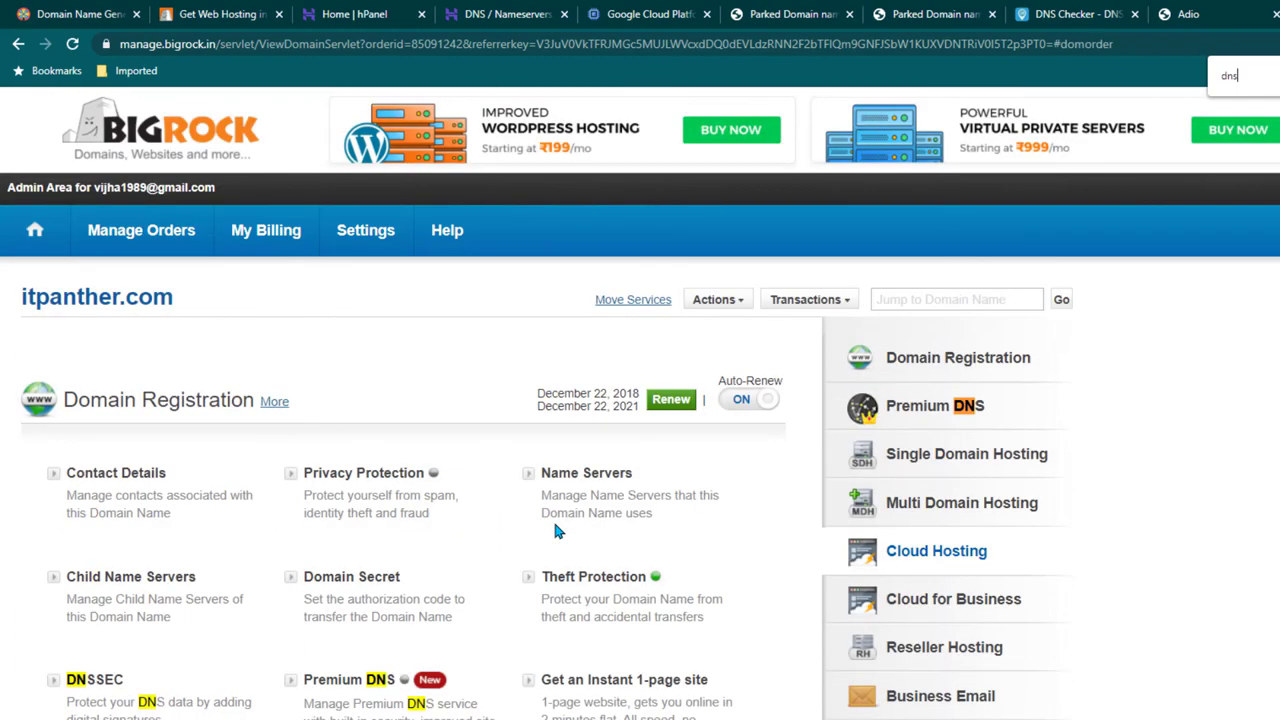
scroll(557, 531, down, 4)
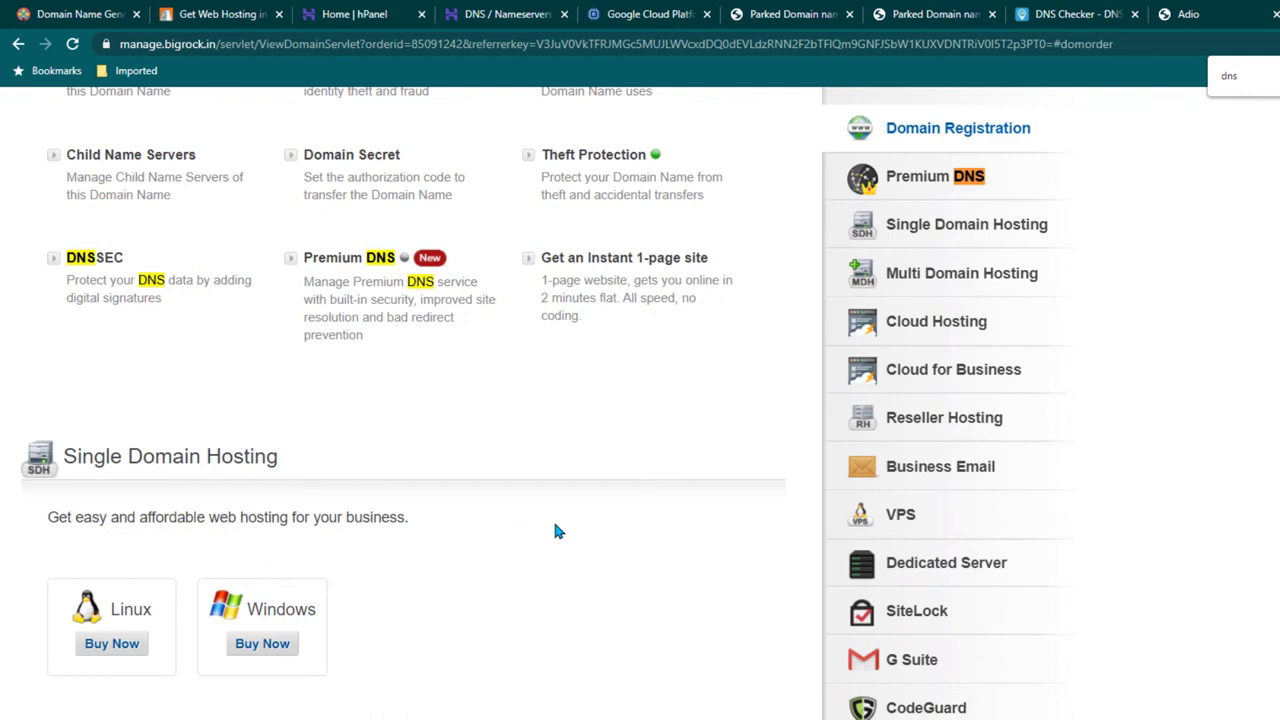
key(Return)
key(Return)
key(Return)
key(Return)
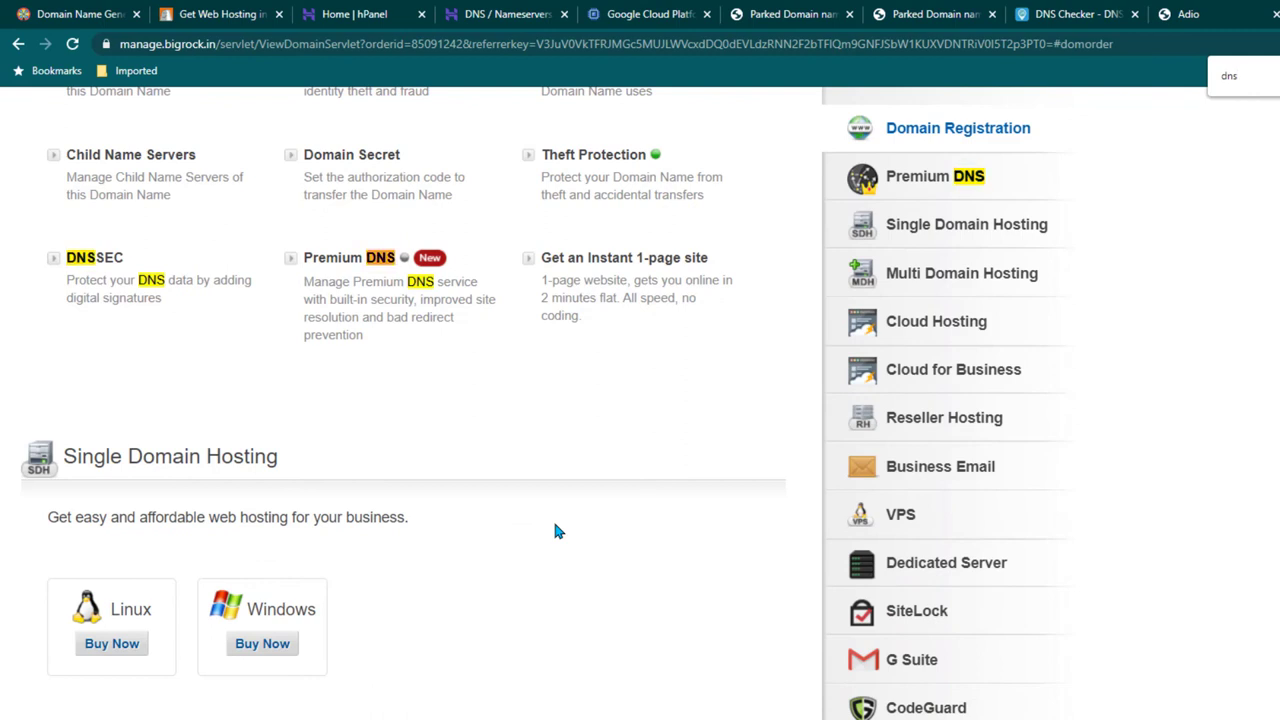
key(Return)
key(Return)
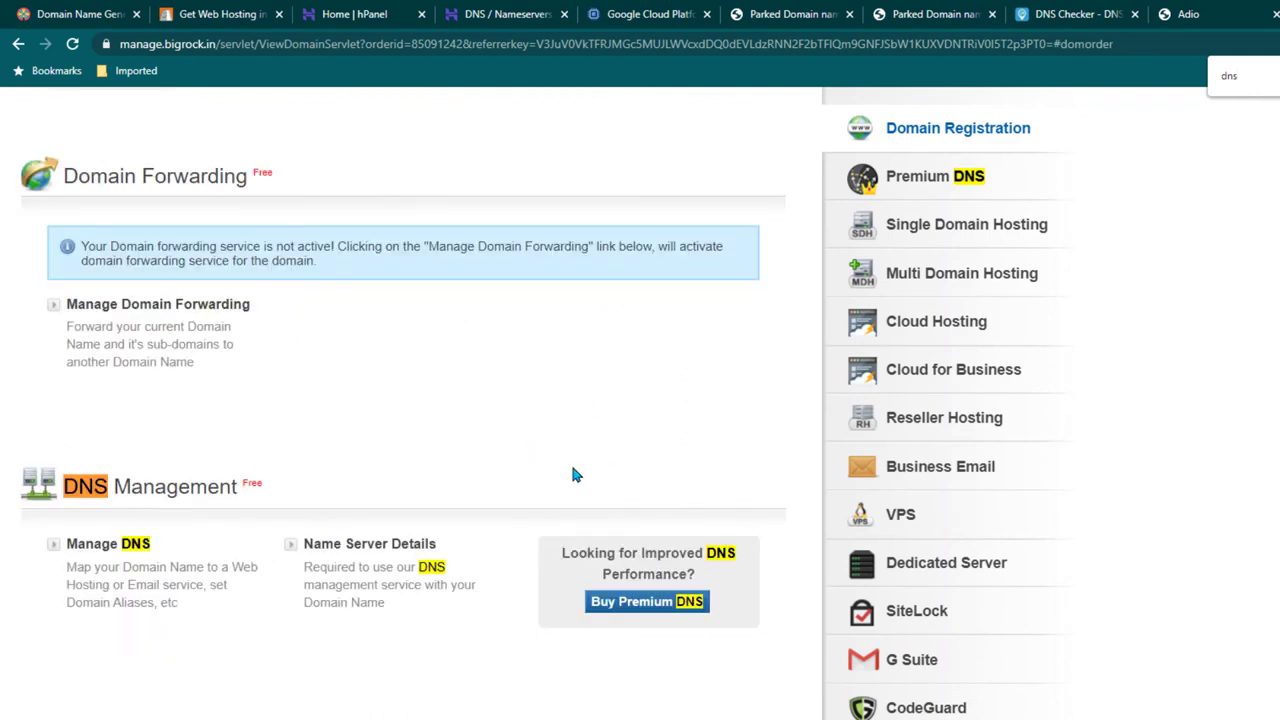
scroll(572, 474, down, 2)
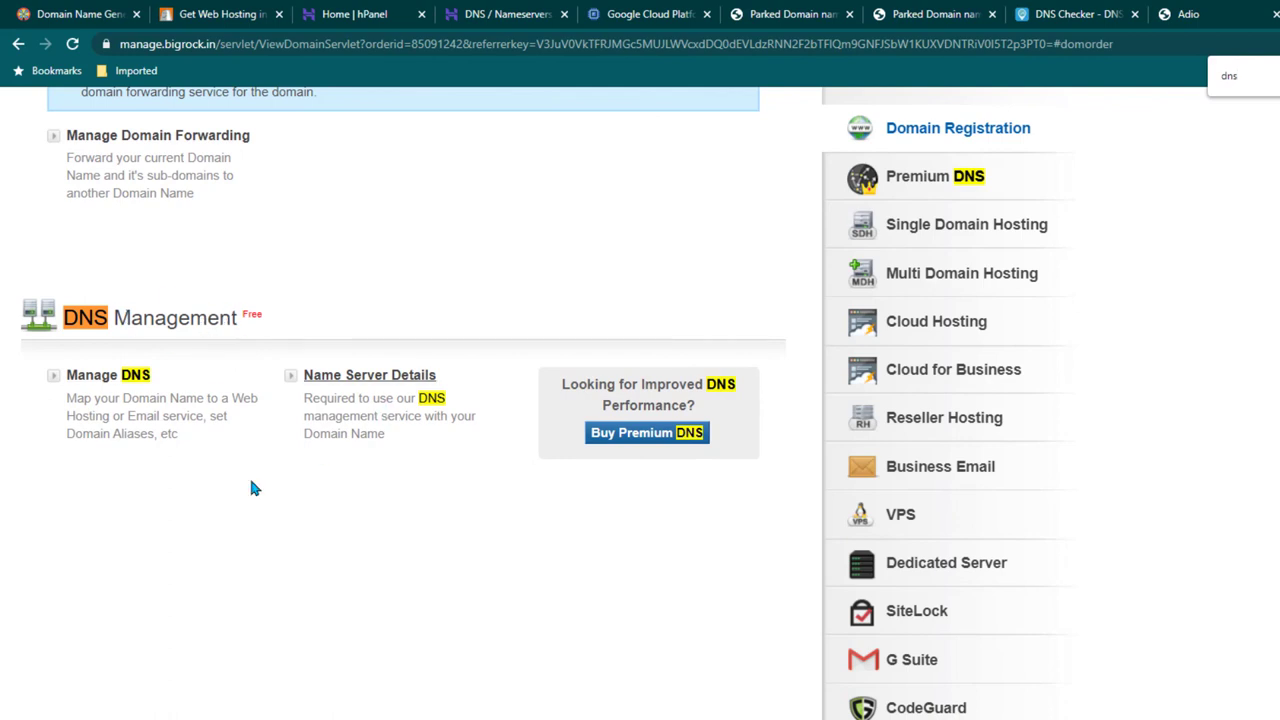
Open DNS management for itpanther.com in a maximized window and bring up the form for adding an A record
click(107, 379)
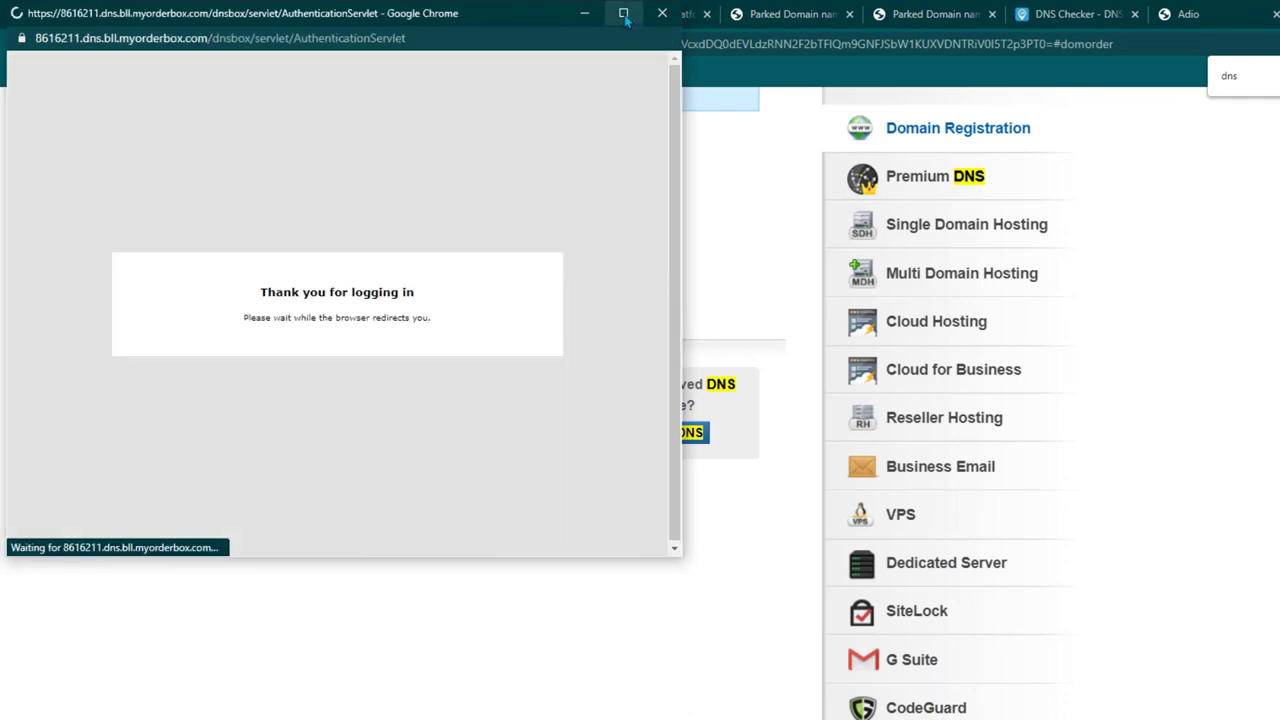
click(623, 13)
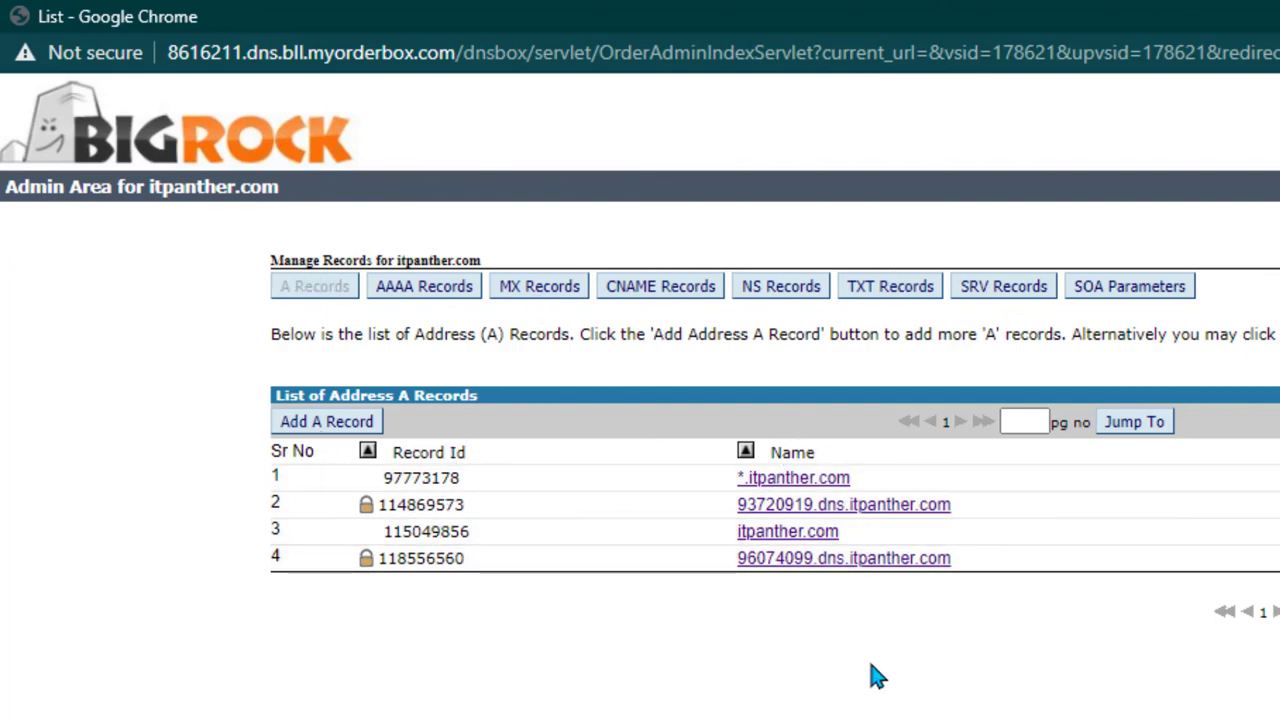
click(335, 425)
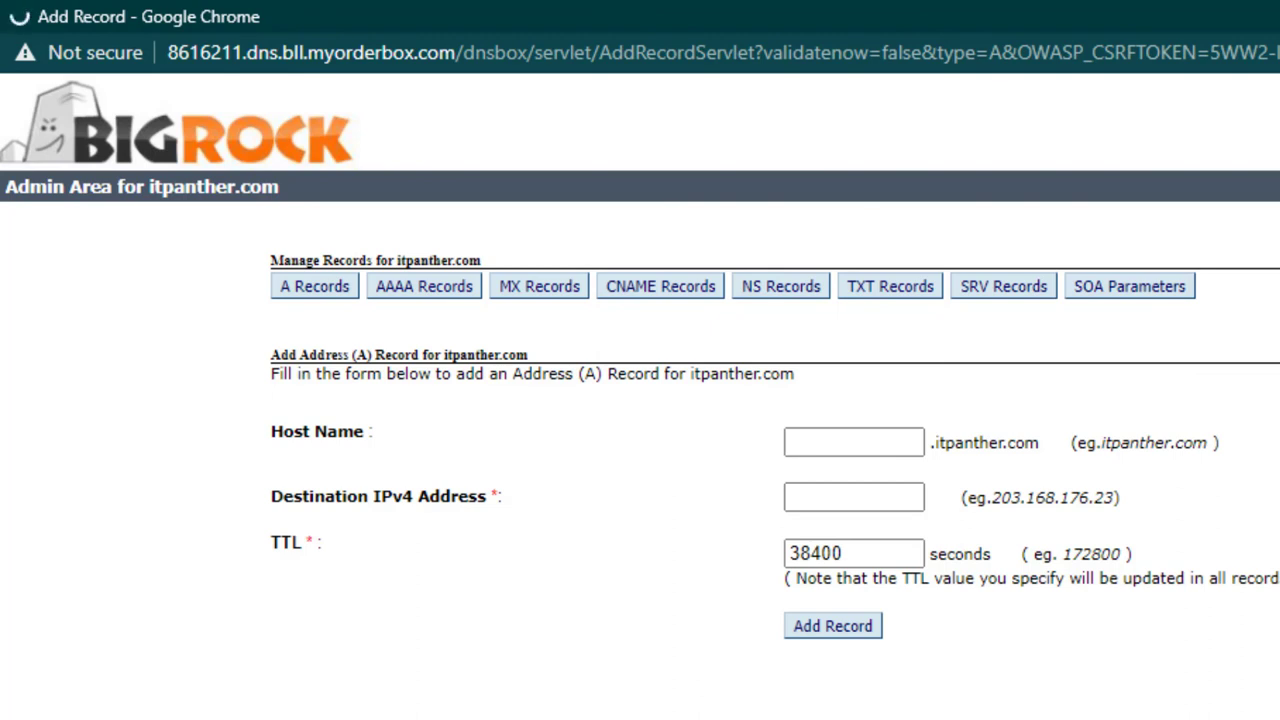
Review the A record's host name and destination IPv4 fields, check the VM's external IP in Google Cloud, and return to the form
click(862, 448)
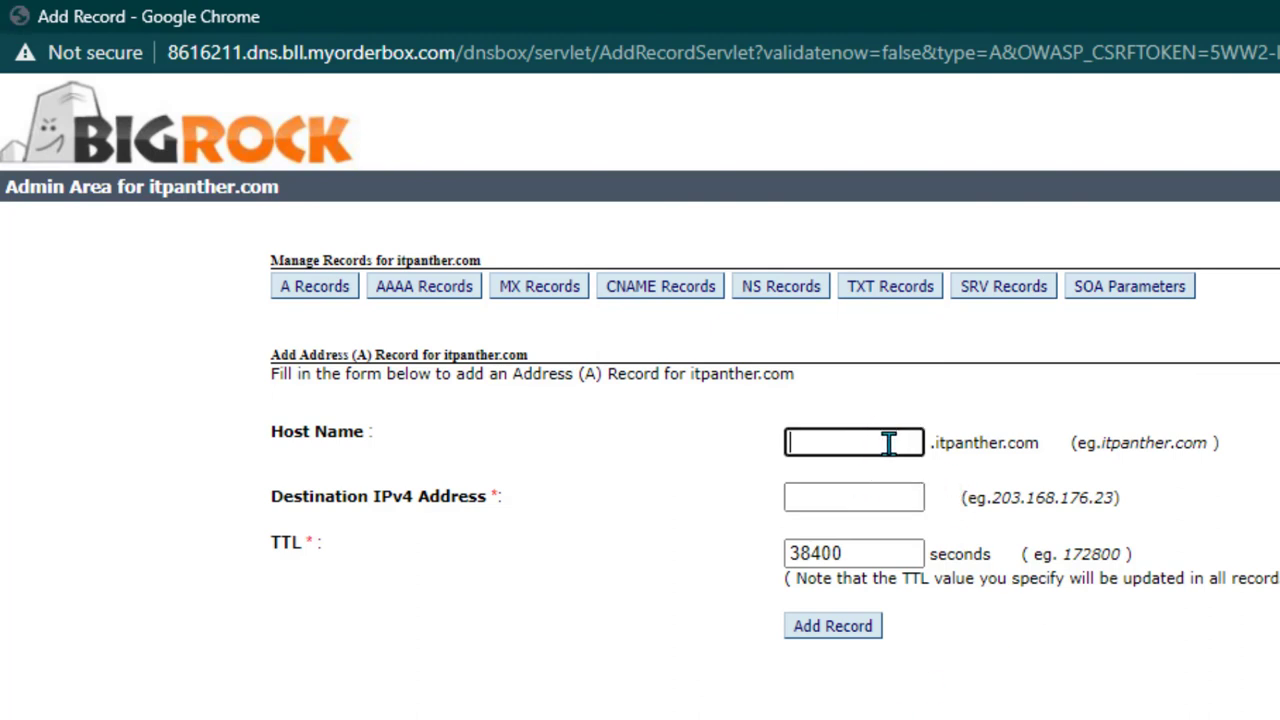
click(834, 494)
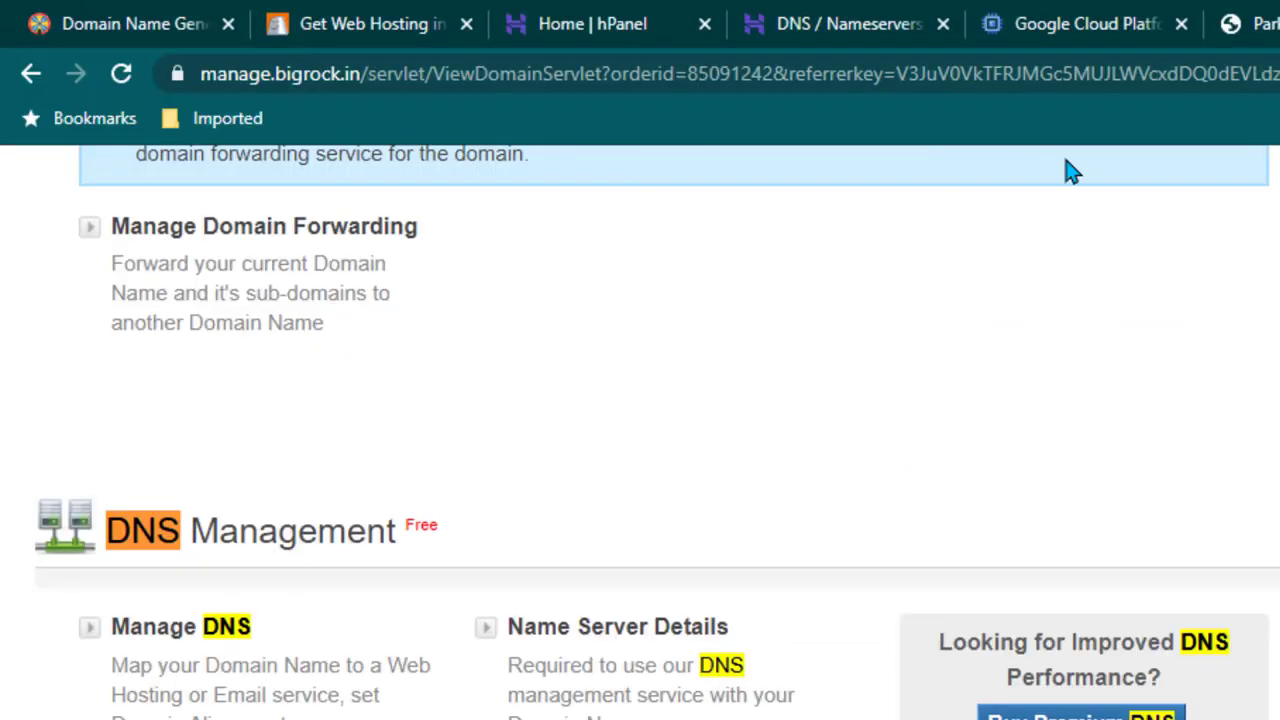
click(1044, 30)
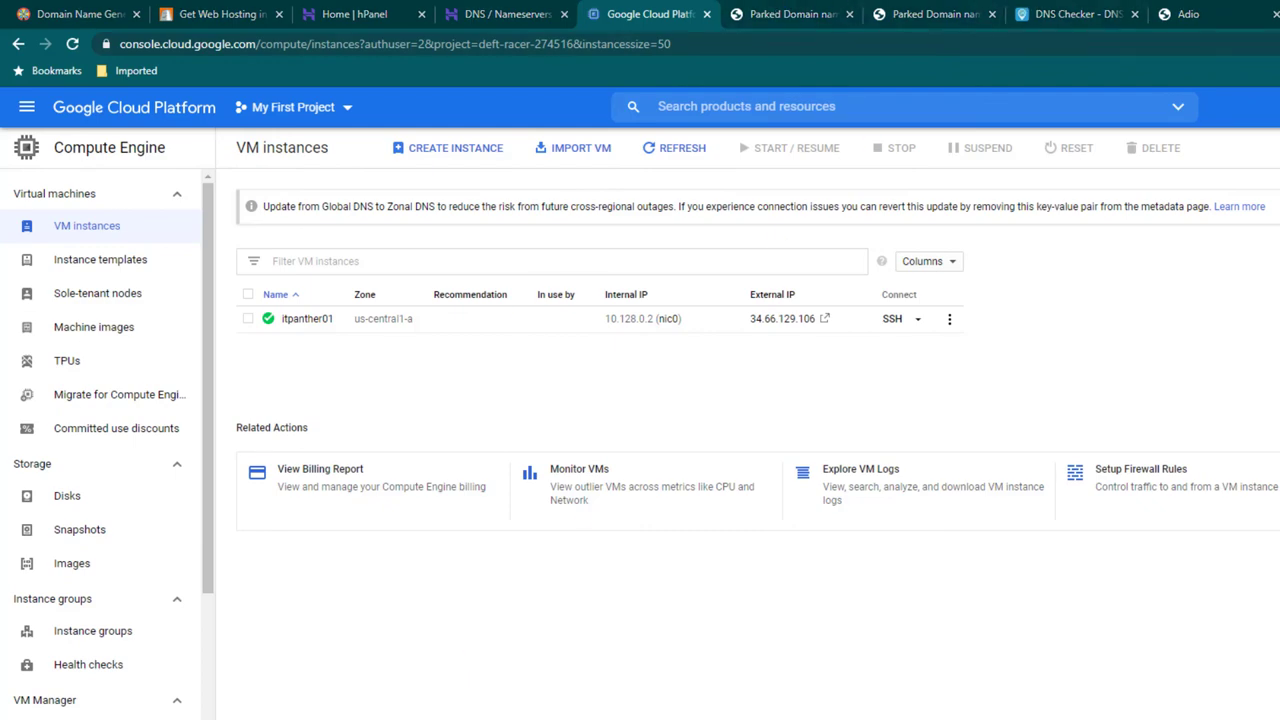
key(alt+Tab)
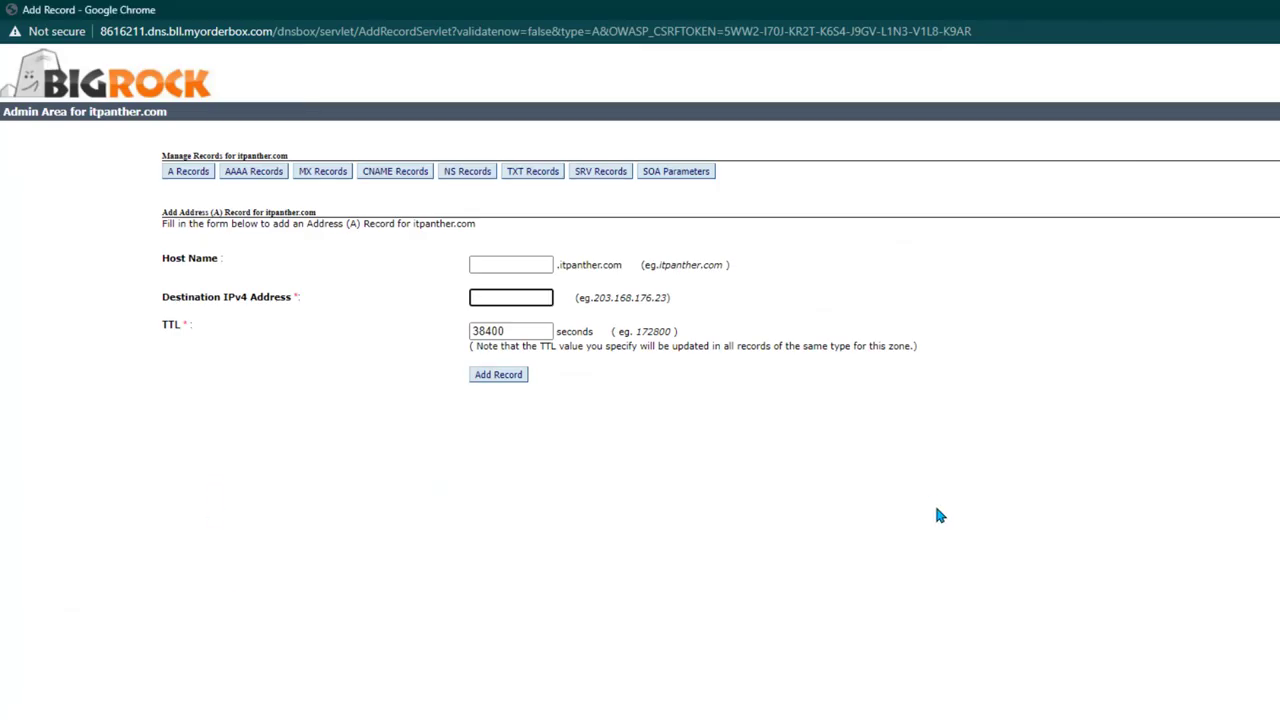